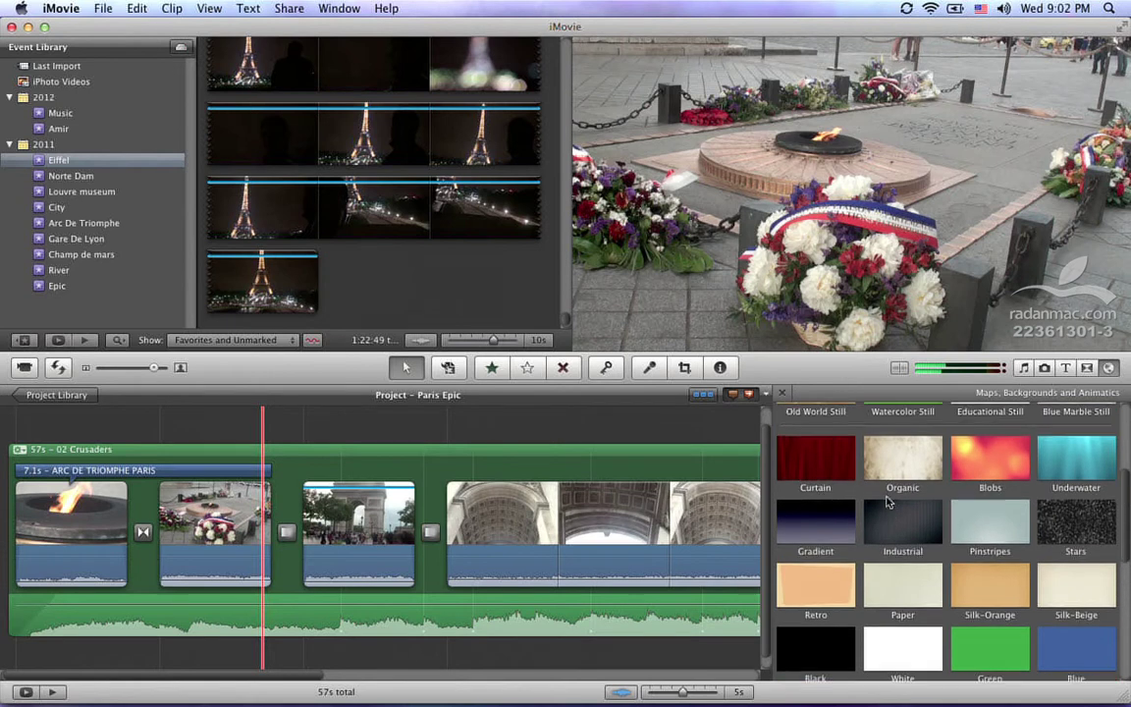
Insert the Gradient background at the start of the project and fit the ARC DE TRIOMPHE title over it at 4 s.
{"action": "left_click_drag", "start_coordinate": [820, 528], "coordinate": [28, 543]}
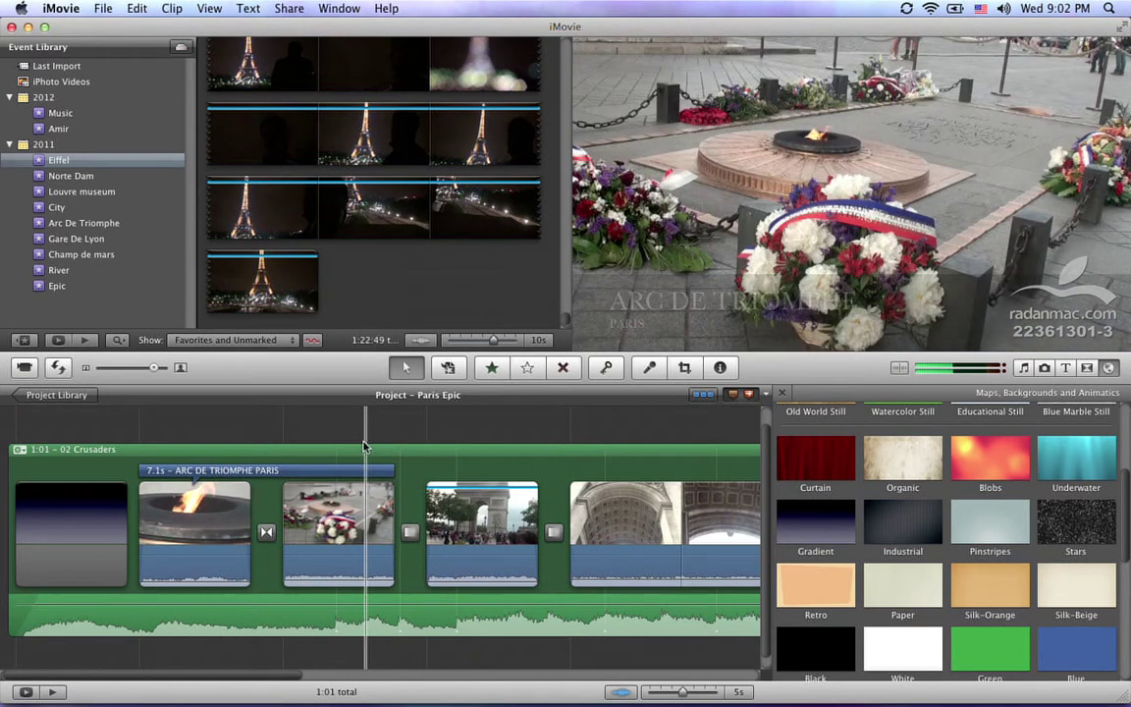
{"action": "left_click_drag", "start_coordinate": [271, 470], "coordinate": [89, 471]}
{"action": "left_click_drag", "start_coordinate": [273, 471], "coordinate": [263, 470]}
{"action": "left_click_drag", "start_coordinate": [160, 467], "coordinate": [126, 470]}
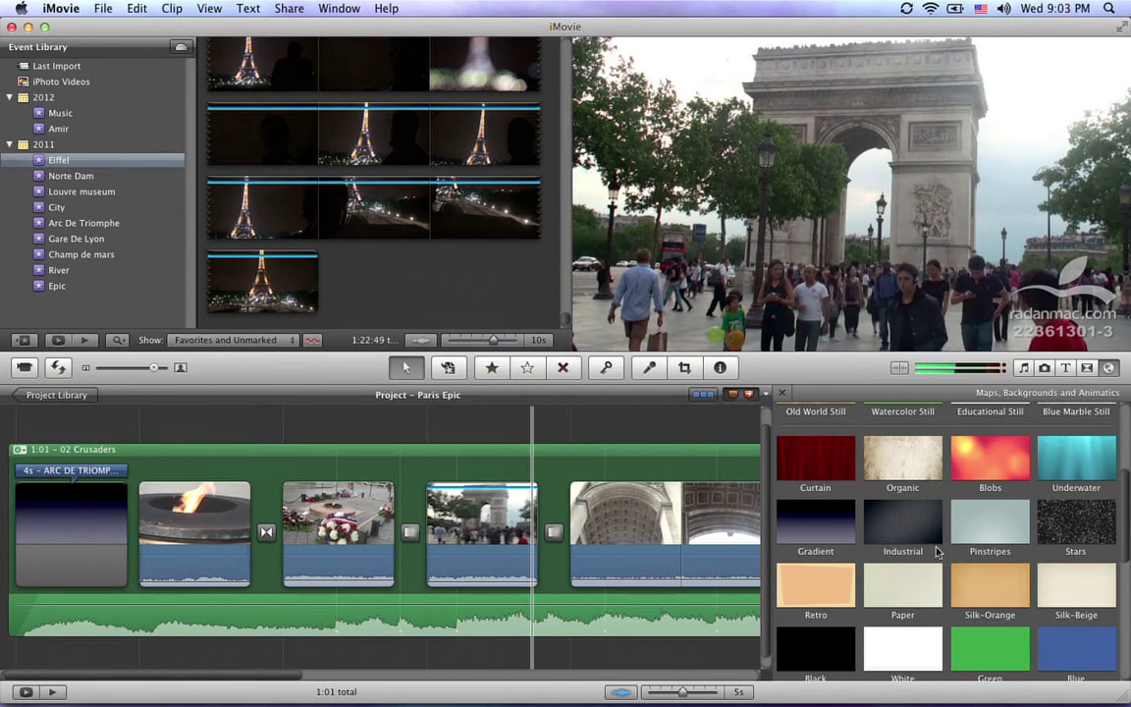
Insert a Two Shot animatic between the Gradient background and the flame clip.
{"action": "scroll", "coordinate": [936, 553], "scroll_direction": "down", "scroll_amount": 3}
{"action": "scroll", "coordinate": [935, 553], "scroll_direction": "down", "scroll_amount": 3}
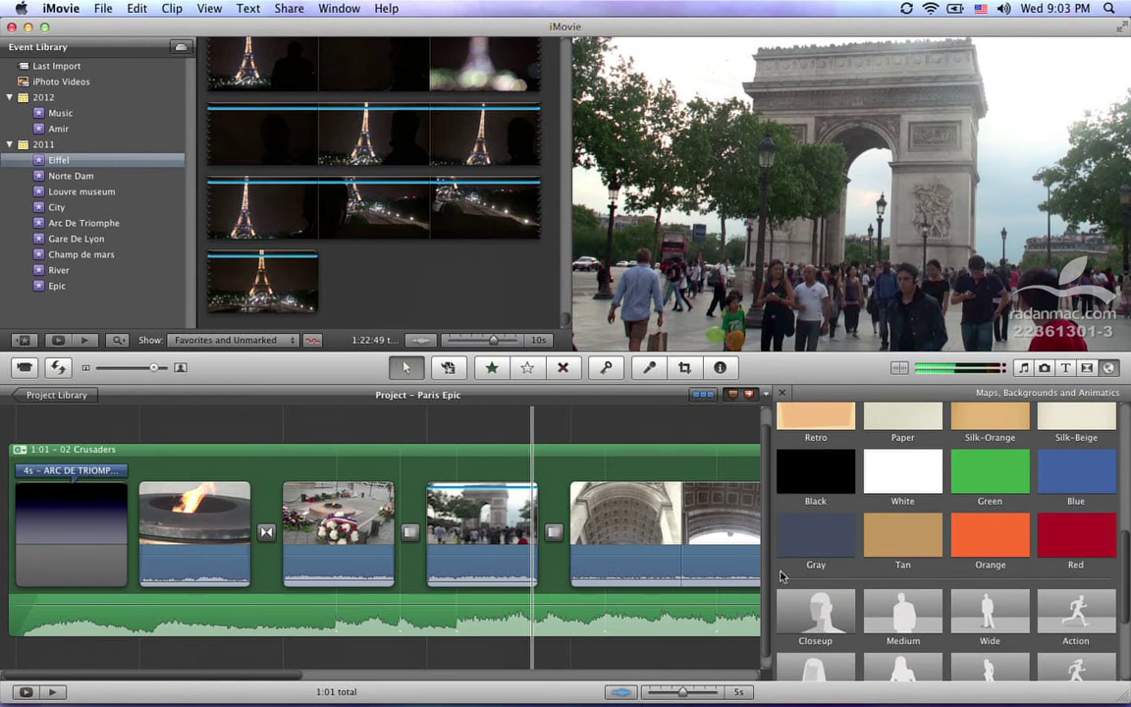
{"action": "scroll", "coordinate": [911, 576], "scroll_direction": "down", "scroll_amount": 3}
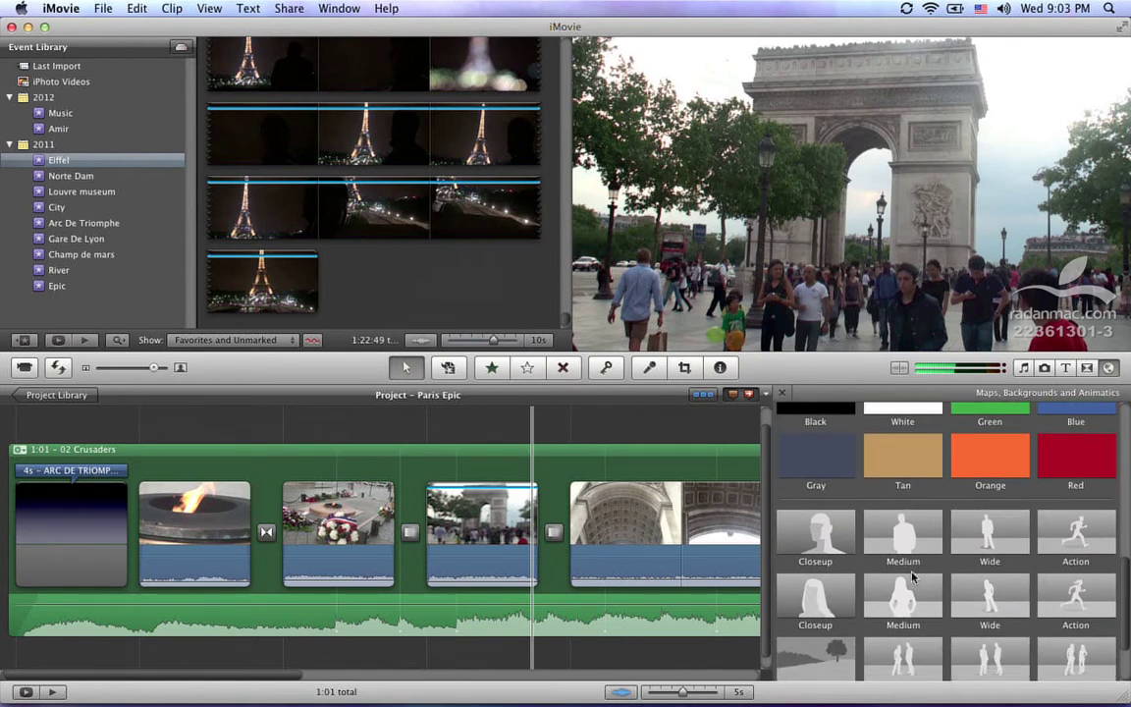
{"action": "scroll", "coordinate": [839, 548], "scroll_direction": "down", "scroll_amount": 3}
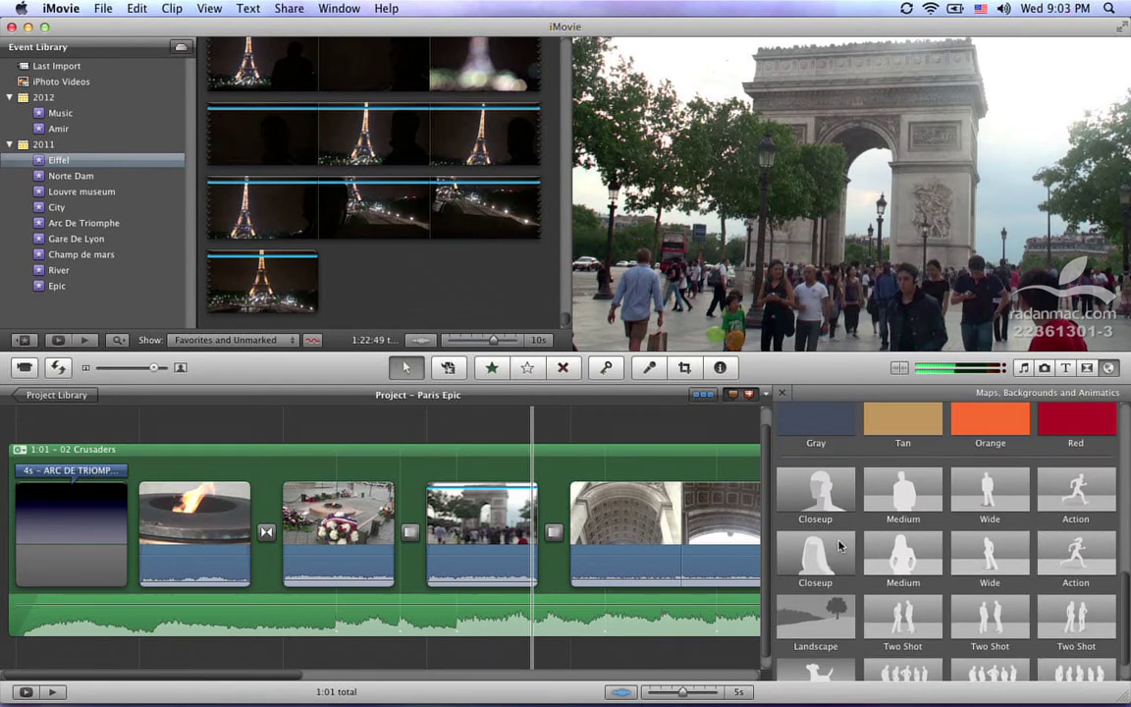
{"action": "scroll", "coordinate": [839, 547], "scroll_direction": "down", "scroll_amount": 1}
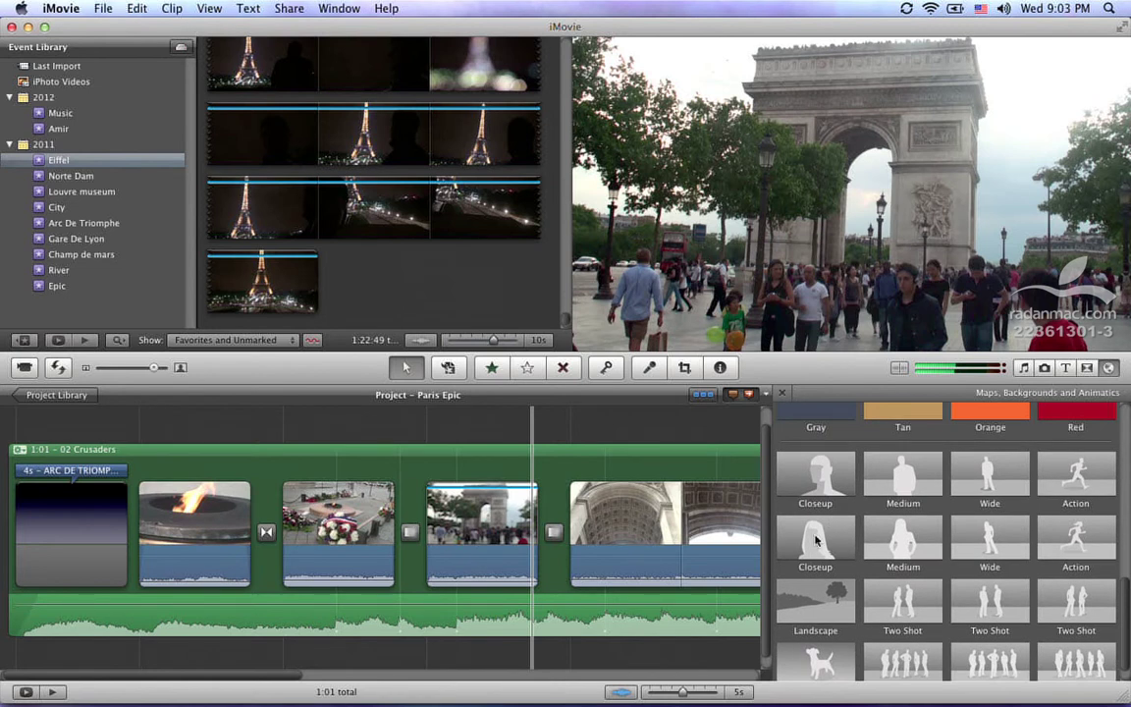
{"action": "scroll", "coordinate": [885, 561], "scroll_direction": "down", "scroll_amount": 1}
{"action": "scroll", "coordinate": [917, 585], "scroll_direction": "down", "scroll_amount": 1}
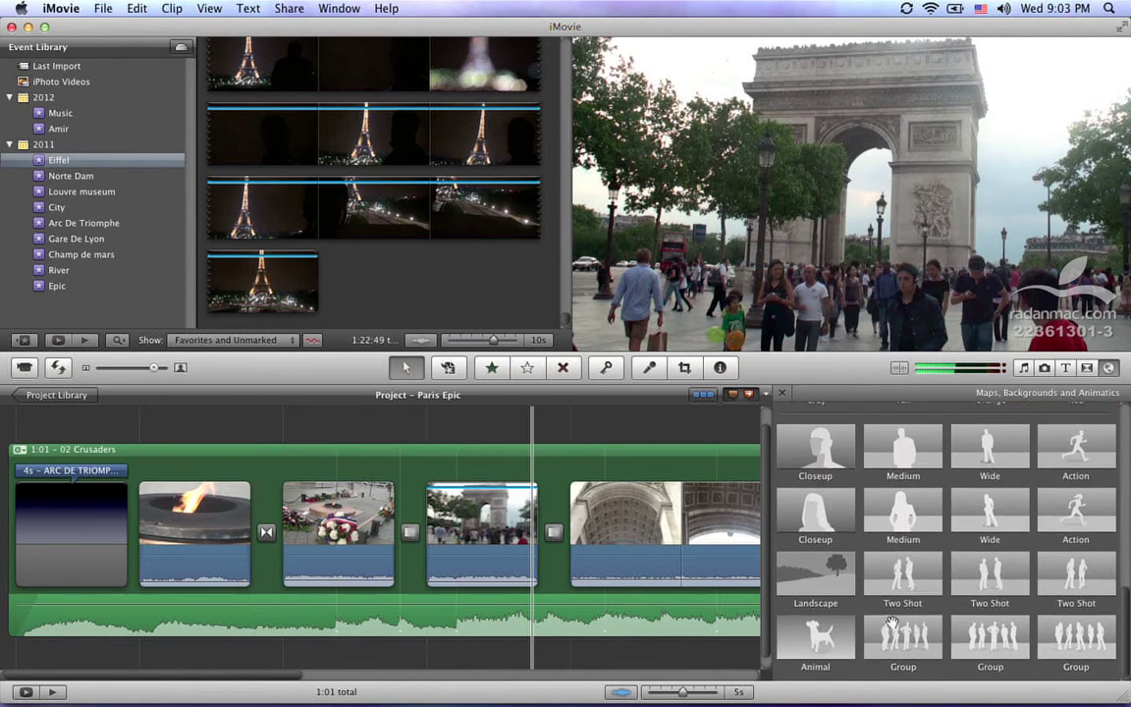
{"action": "key", "text": "space"}
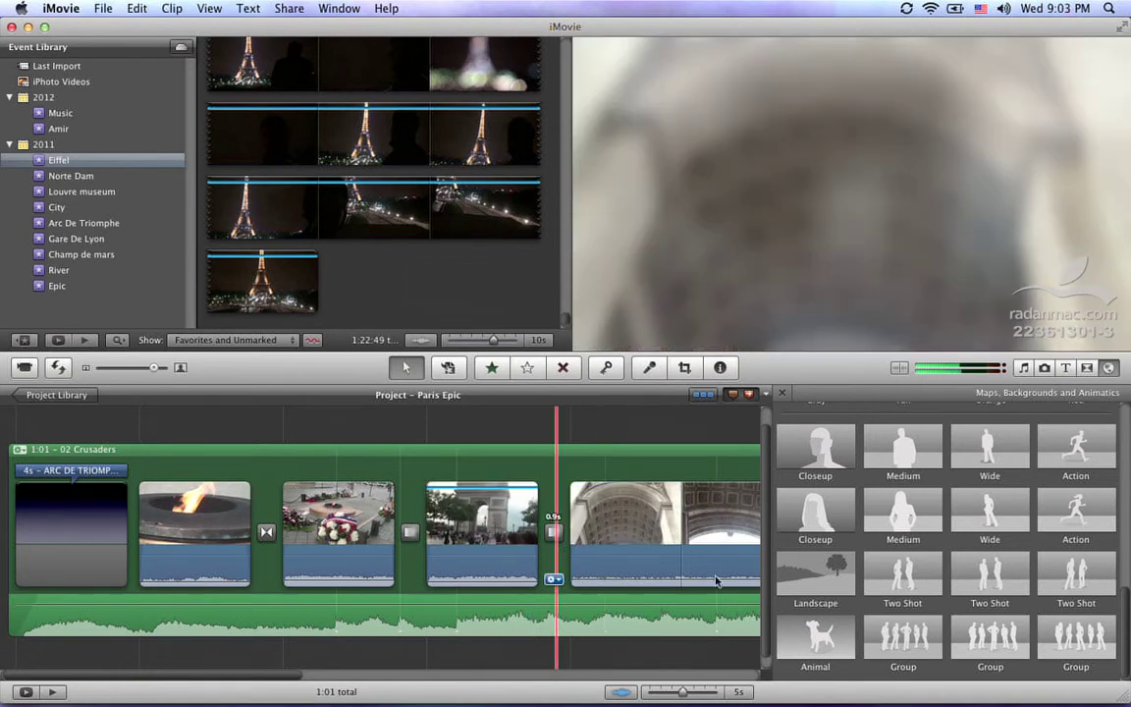
{"action": "left_click_drag", "start_coordinate": [439, 569], "coordinate": [165, 542]}
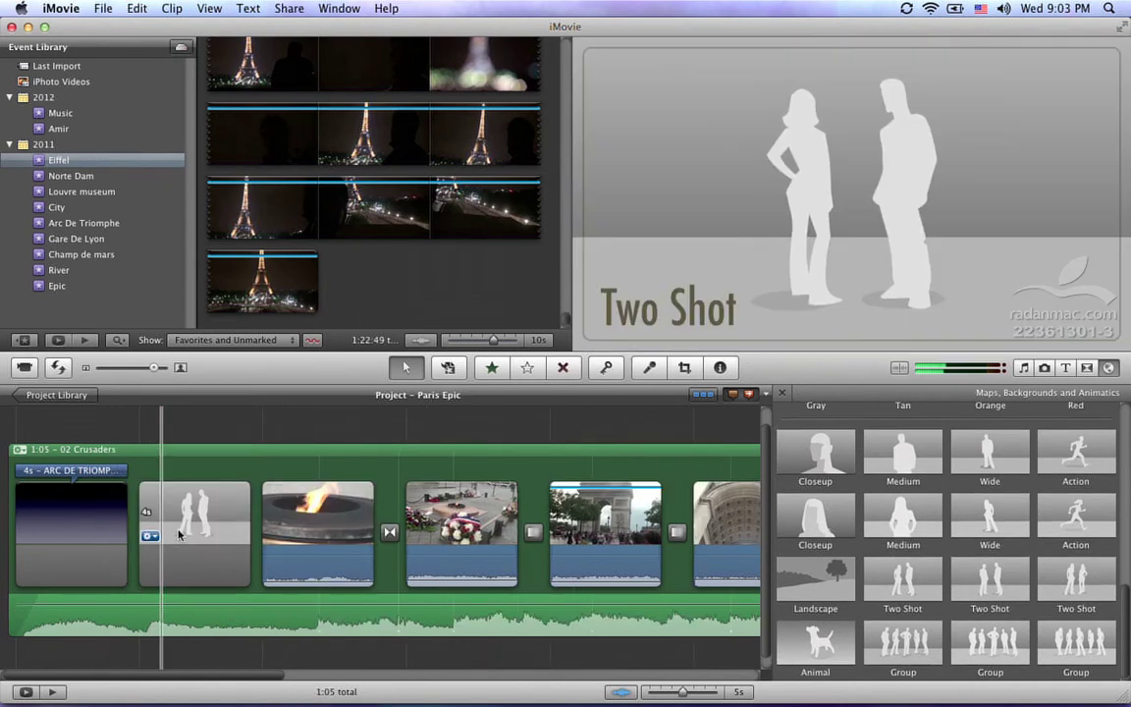
Delete the Two Shot animatic from the project and return to the maps and backgrounds.
{"action": "left_click", "coordinate": [236, 526]}
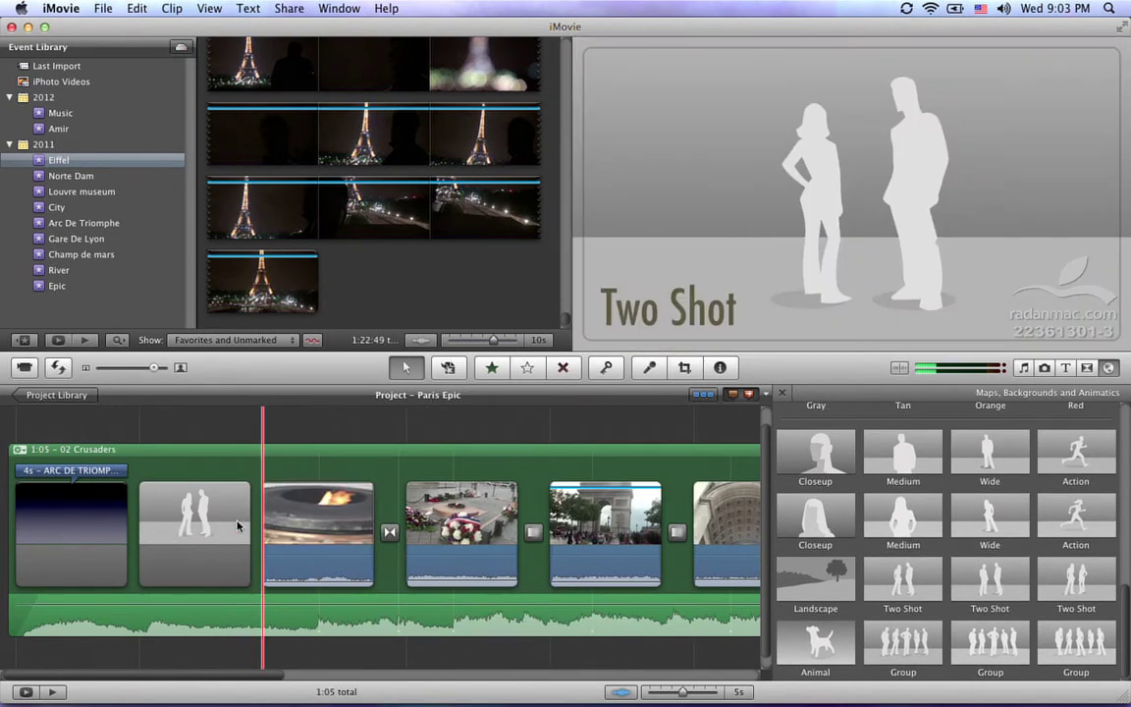
{"action": "key", "text": "Delete"}
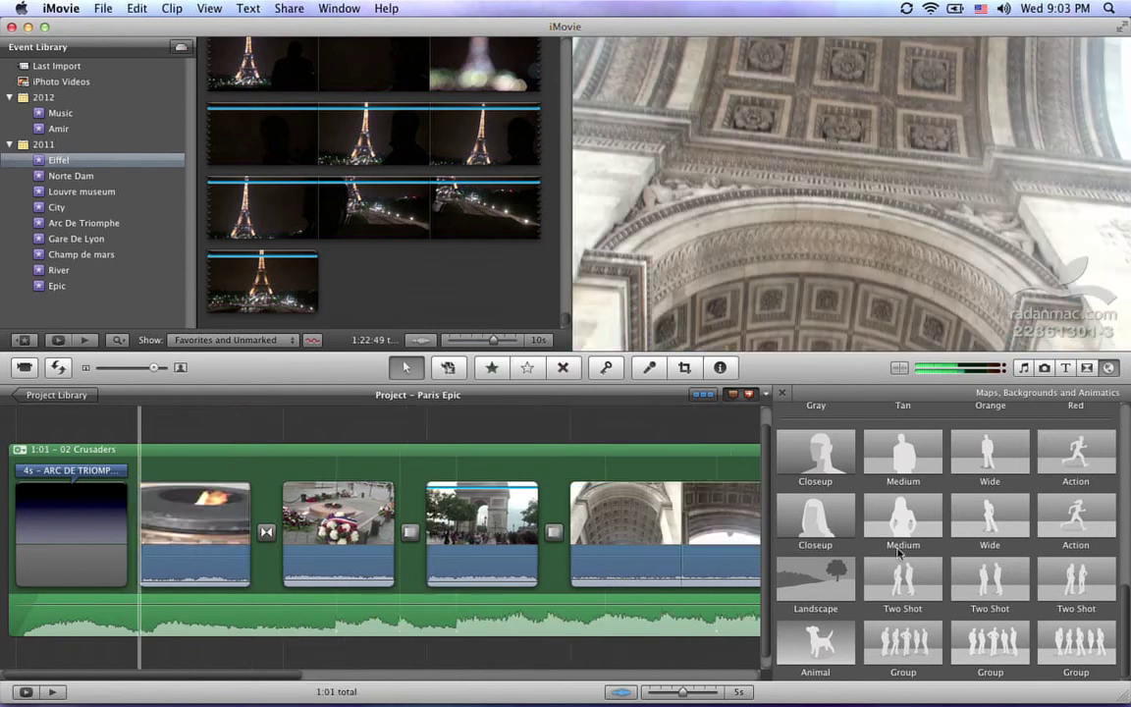
{"action": "scroll", "coordinate": [897, 555], "scroll_direction": "up", "scroll_amount": 8}
{"action": "scroll", "coordinate": [897, 555], "scroll_direction": "up", "scroll_amount": 2}
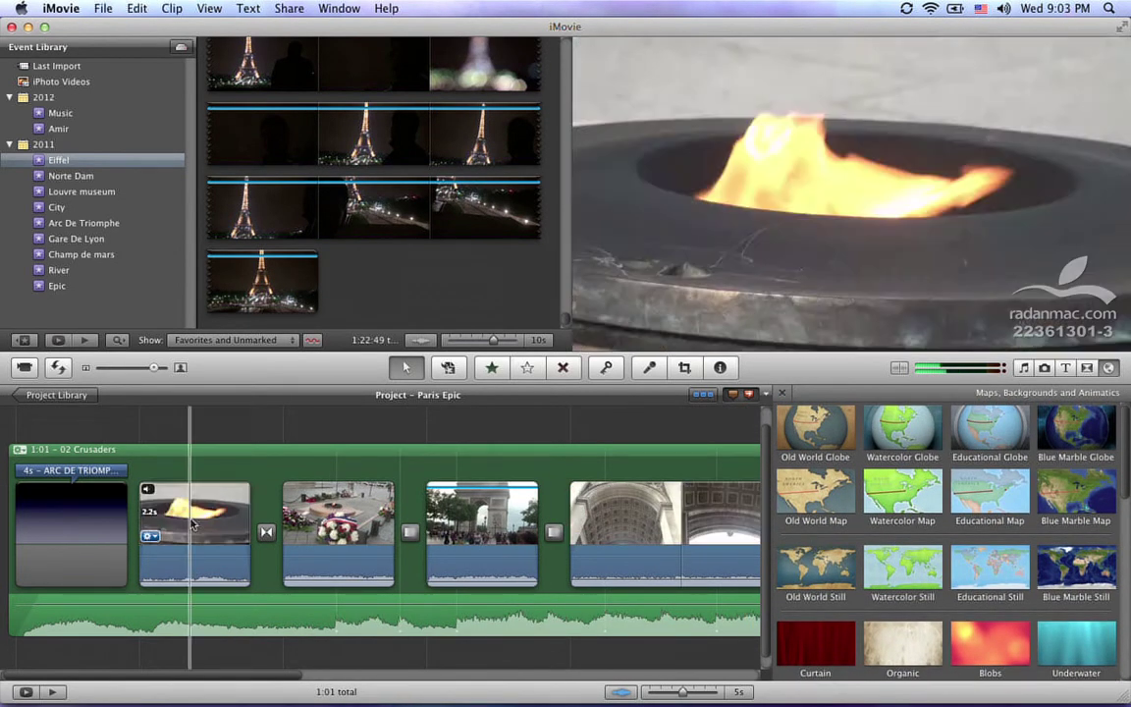
Change the background of the project's opening title clip to Blobs through its clip adjustments.
{"action": "left_click", "coordinate": [80, 520]}
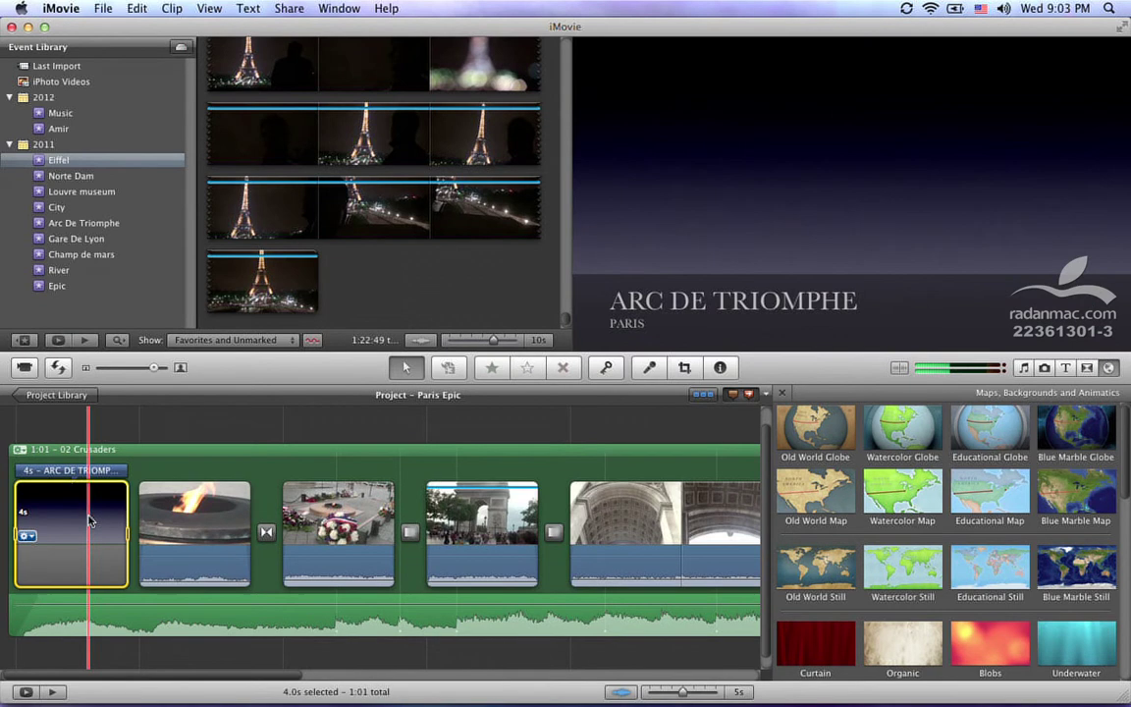
{"action": "left_click", "coordinate": [25, 535]}
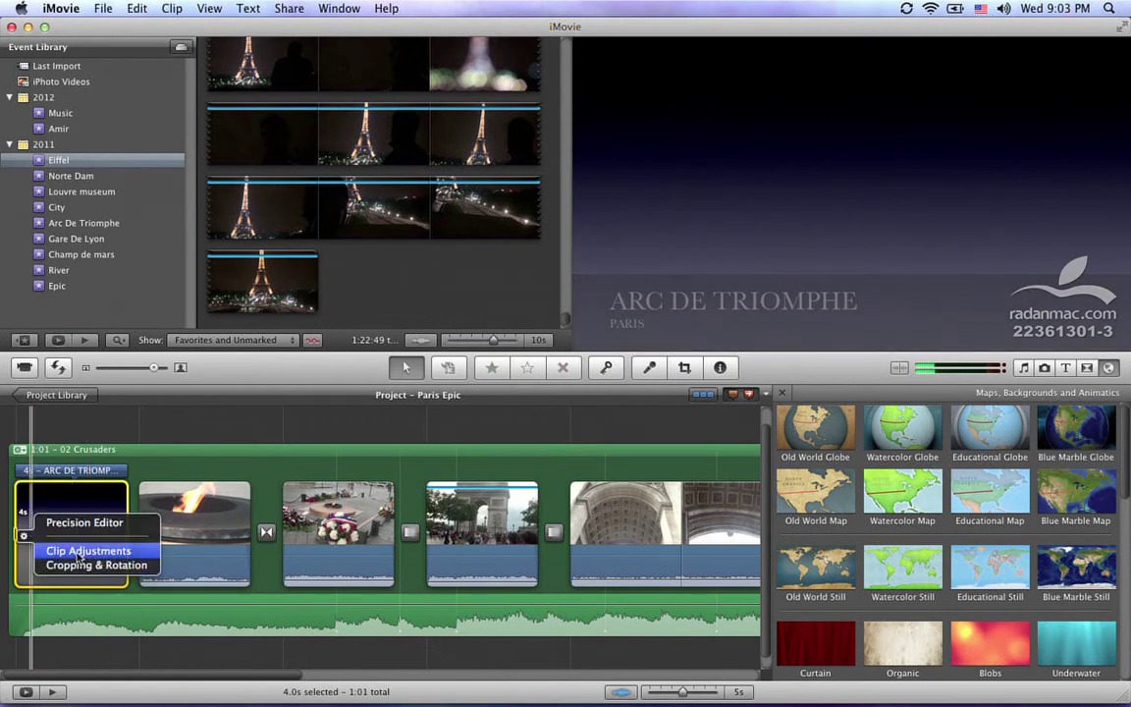
{"action": "left_click", "coordinate": [77, 550]}
{"action": "left_click", "coordinate": [378, 235]}
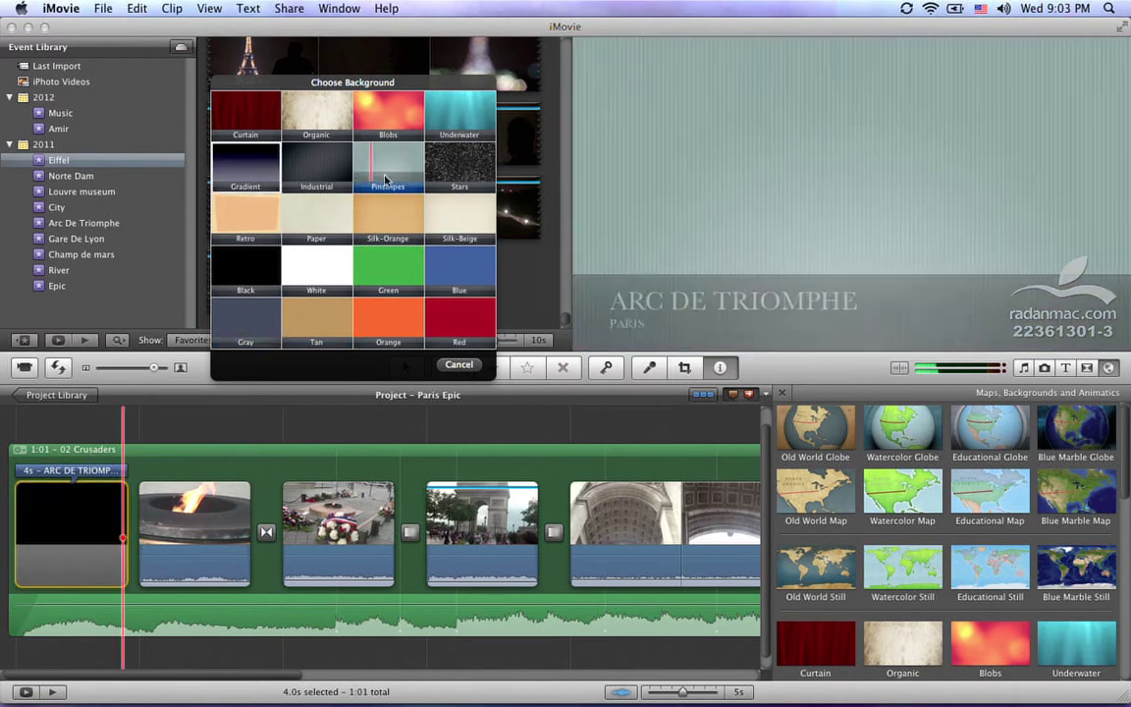
{"action": "left_click", "coordinate": [390, 114]}
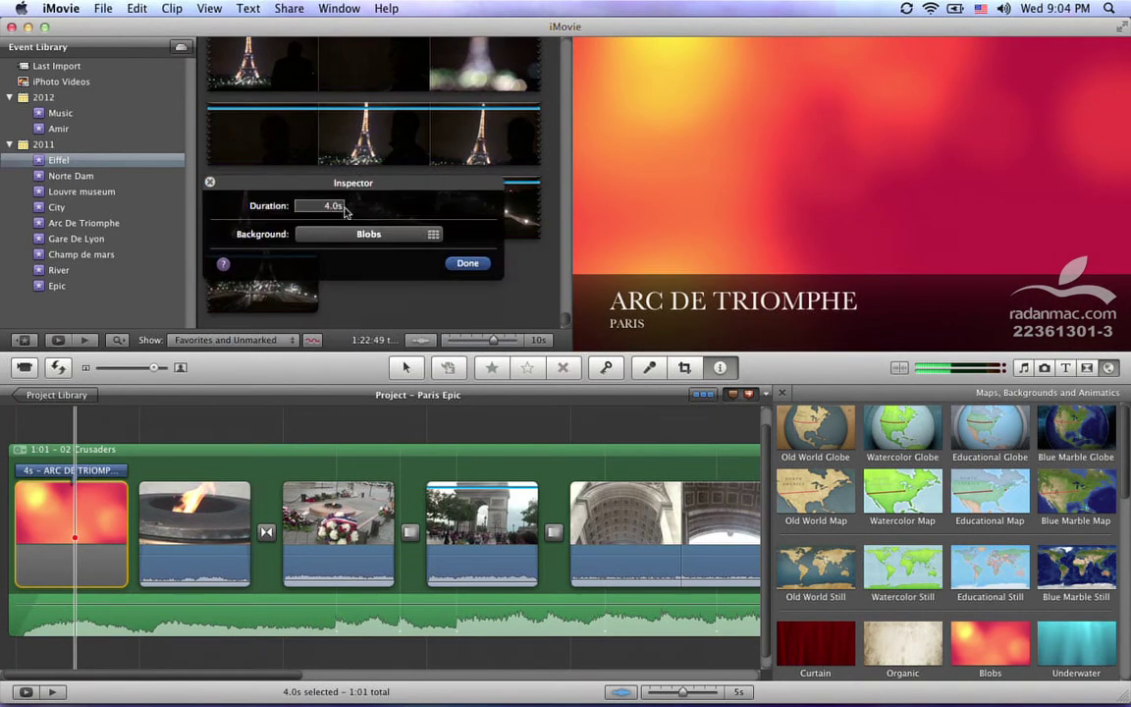
Switch the opening title clip's background to Paper and close its adjustments.
{"action": "left_click", "coordinate": [365, 234]}
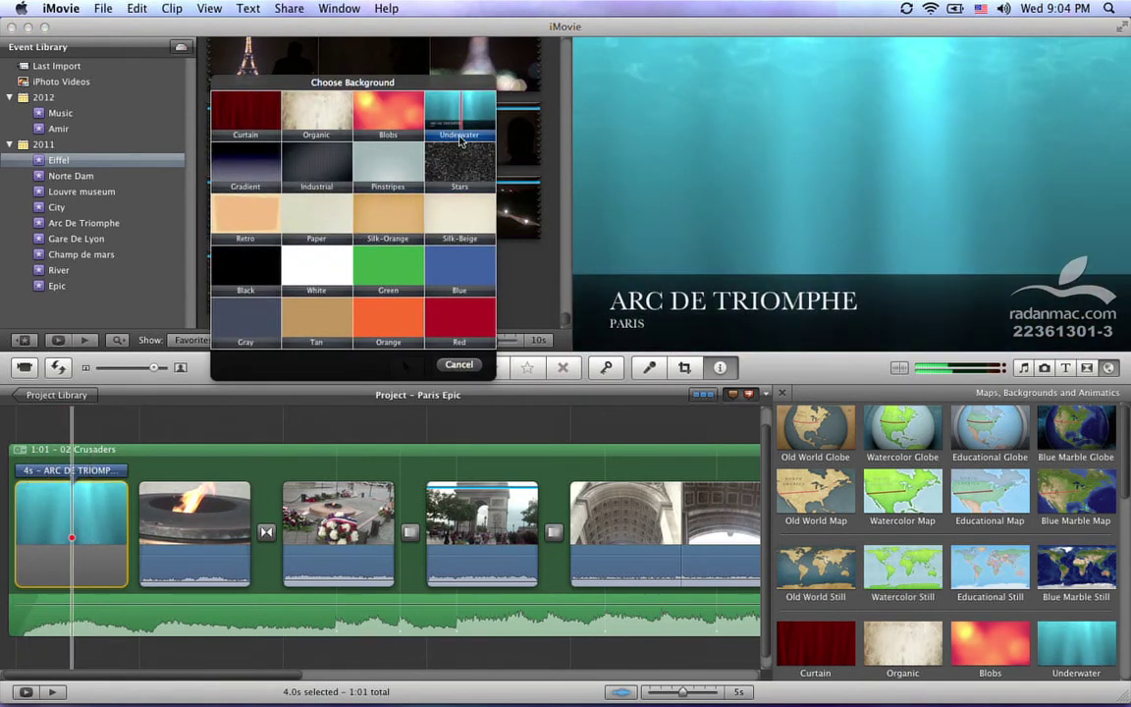
{"action": "left_click", "coordinate": [308, 222]}
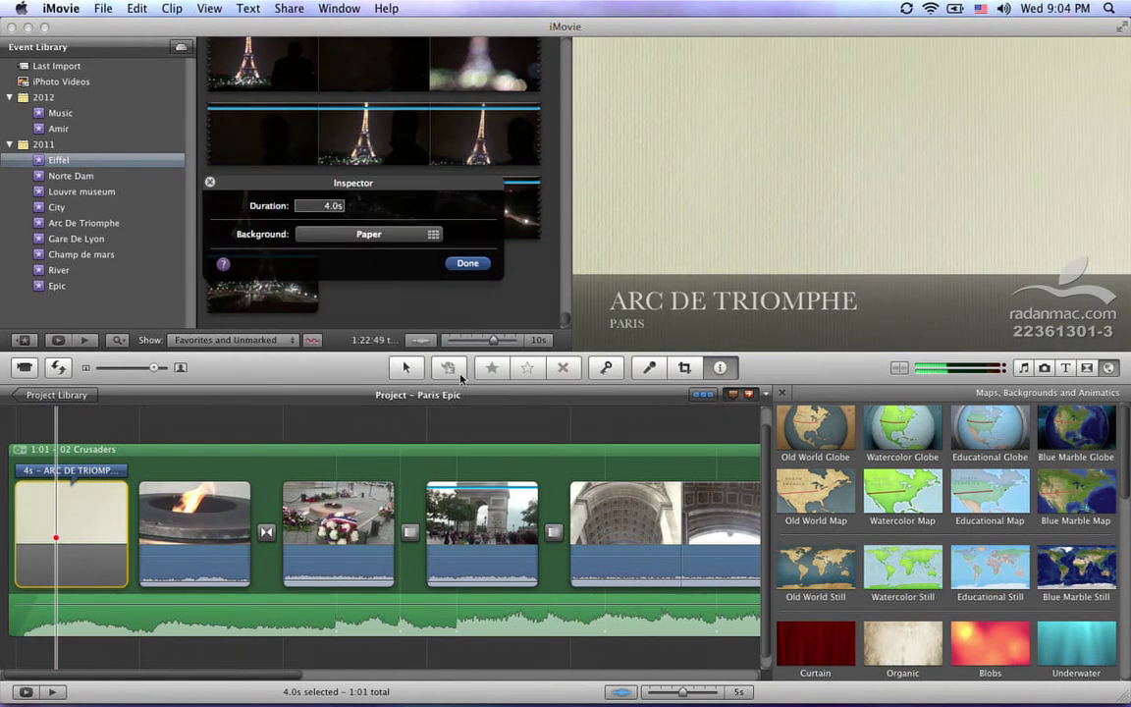
{"action": "left_click", "coordinate": [471, 261]}
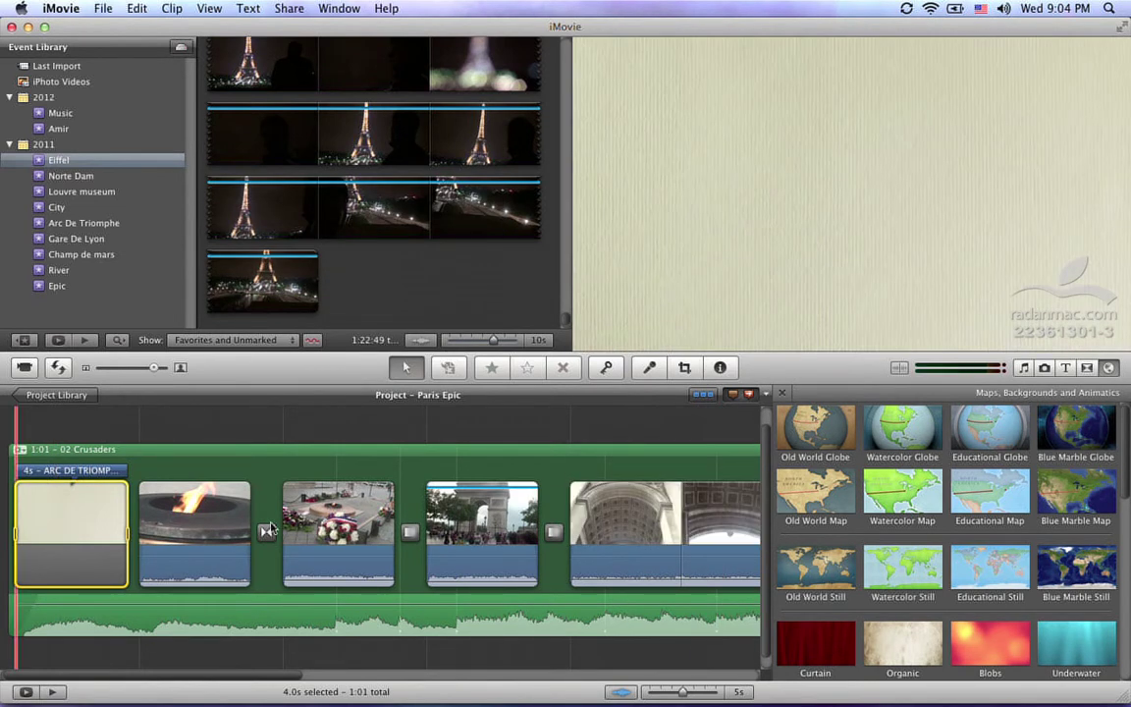
Move the ARC DE TRIOMPHE title back onto the flame clip and delete the Paper background clip.
{"action": "left_click_drag", "start_coordinate": [157, 467], "coordinate": [263, 465]}
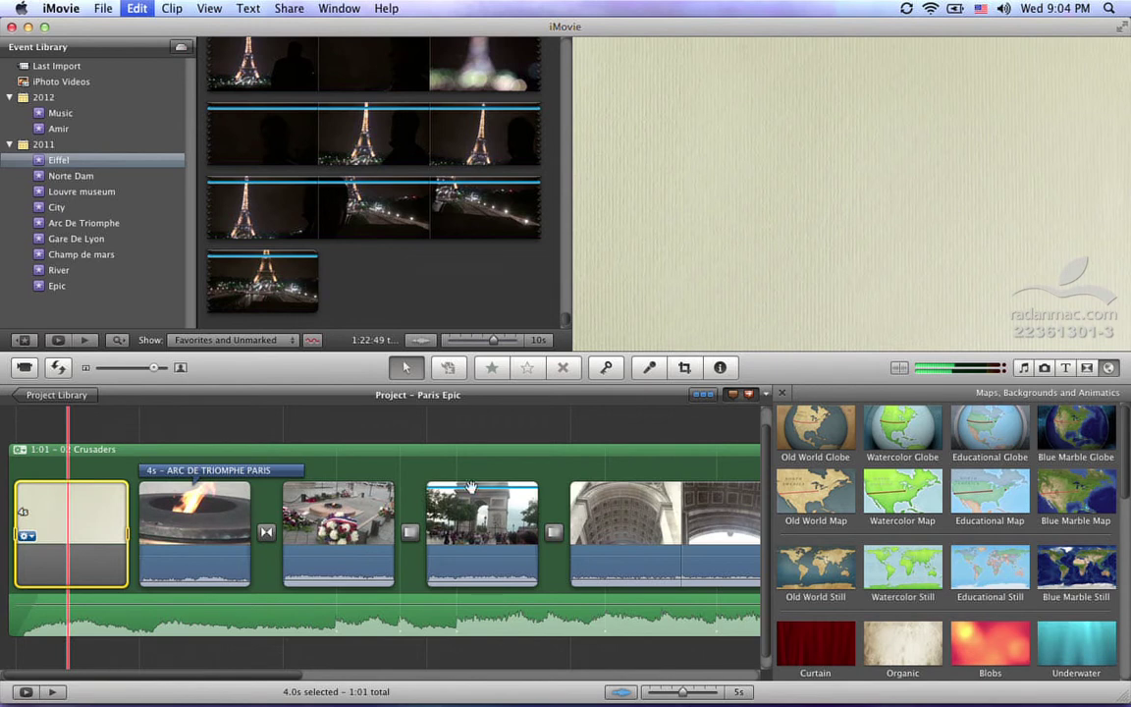
{"action": "key", "text": "Delete"}
Insert the Old World Globe map at the start of the project with the city of Hamburg, Germany, as its start location.
{"action": "left_click_drag", "start_coordinate": [819, 438], "coordinate": [8, 531]}
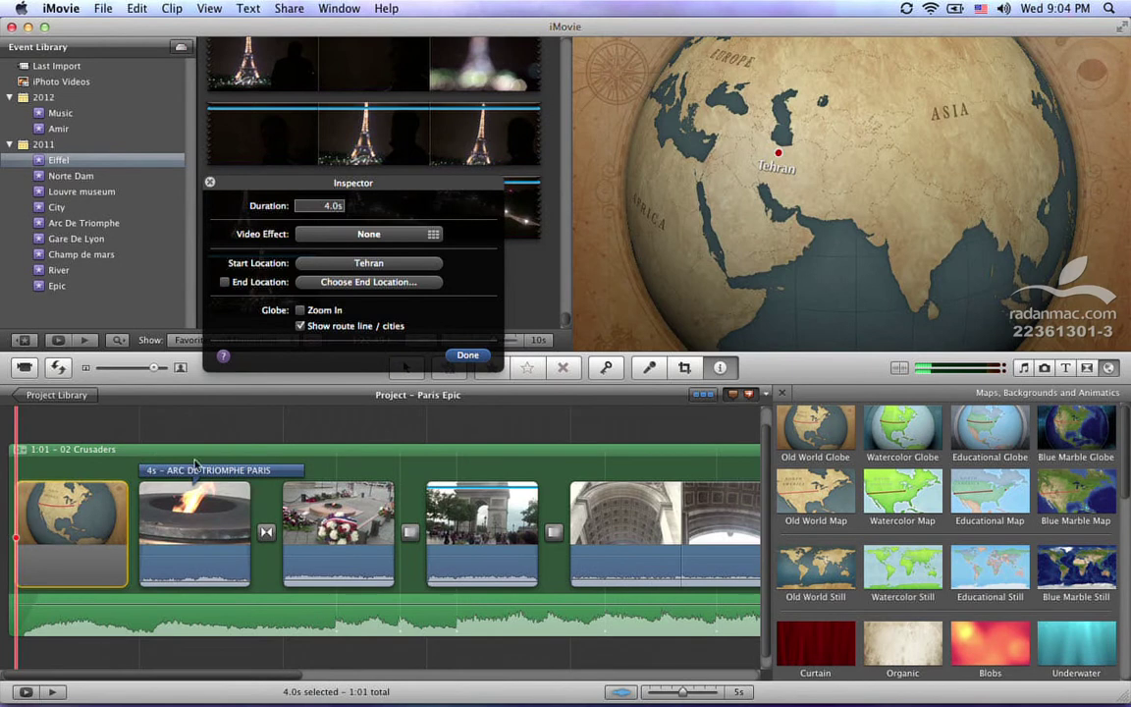
{"action": "left_click", "coordinate": [425, 267]}
{"action": "type", "text": "h"}
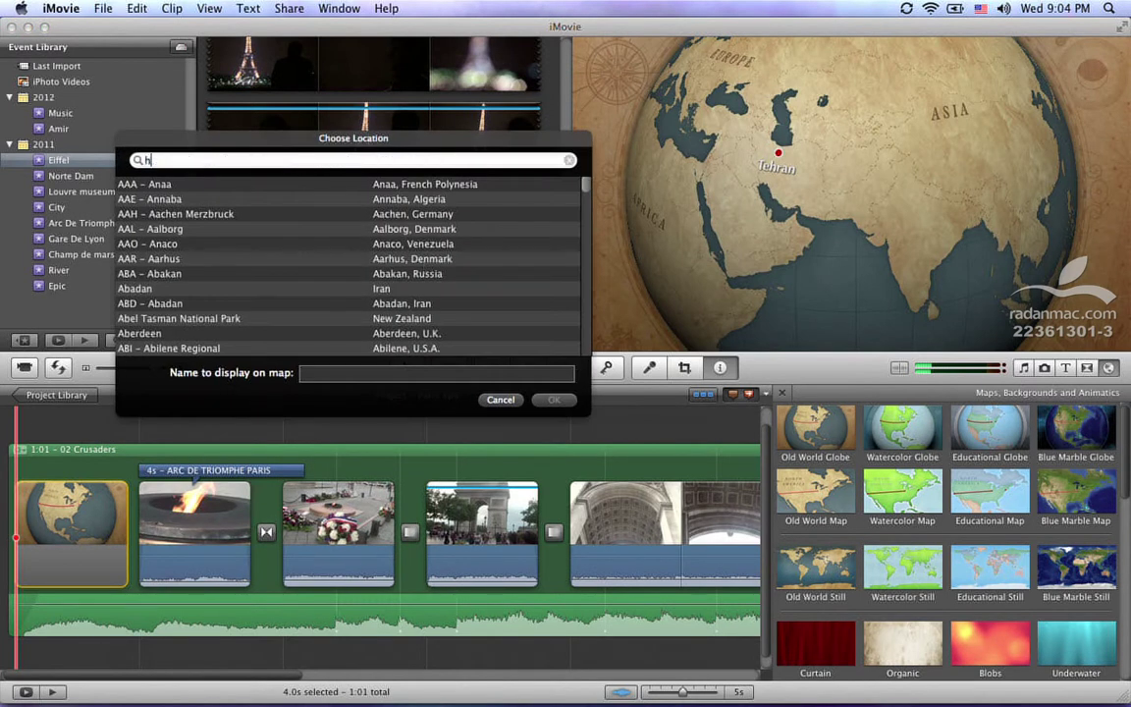
{"action": "type", "text": "amburg"}
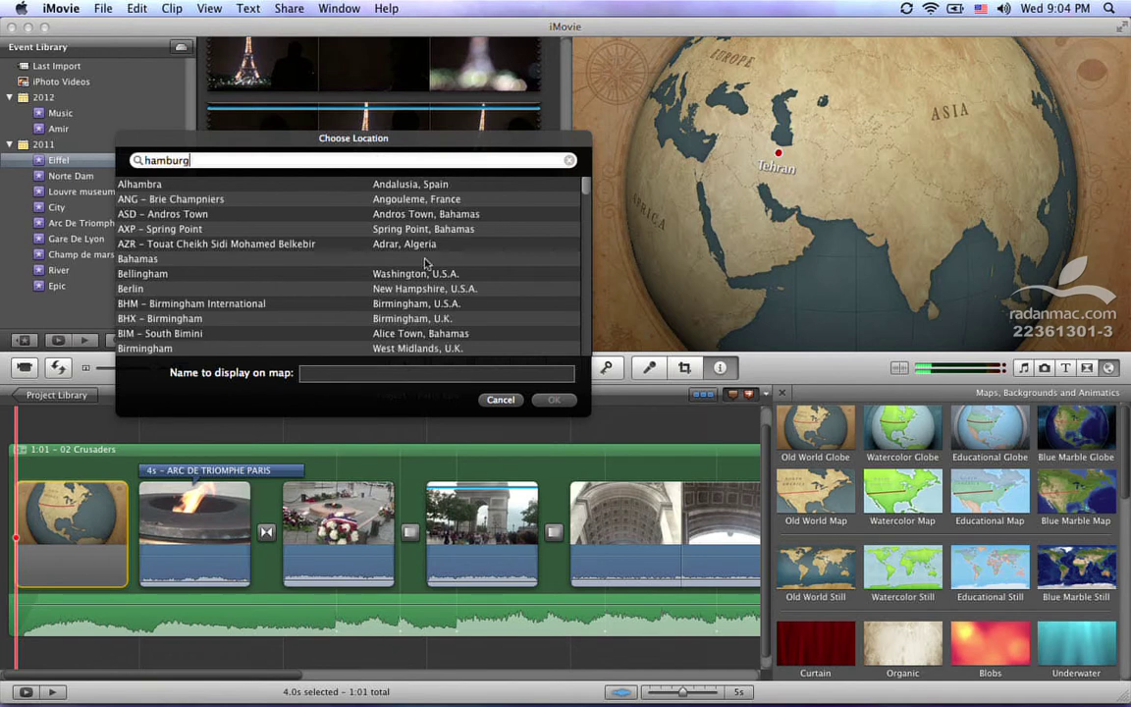
{"action": "left_click", "coordinate": [299, 185]}
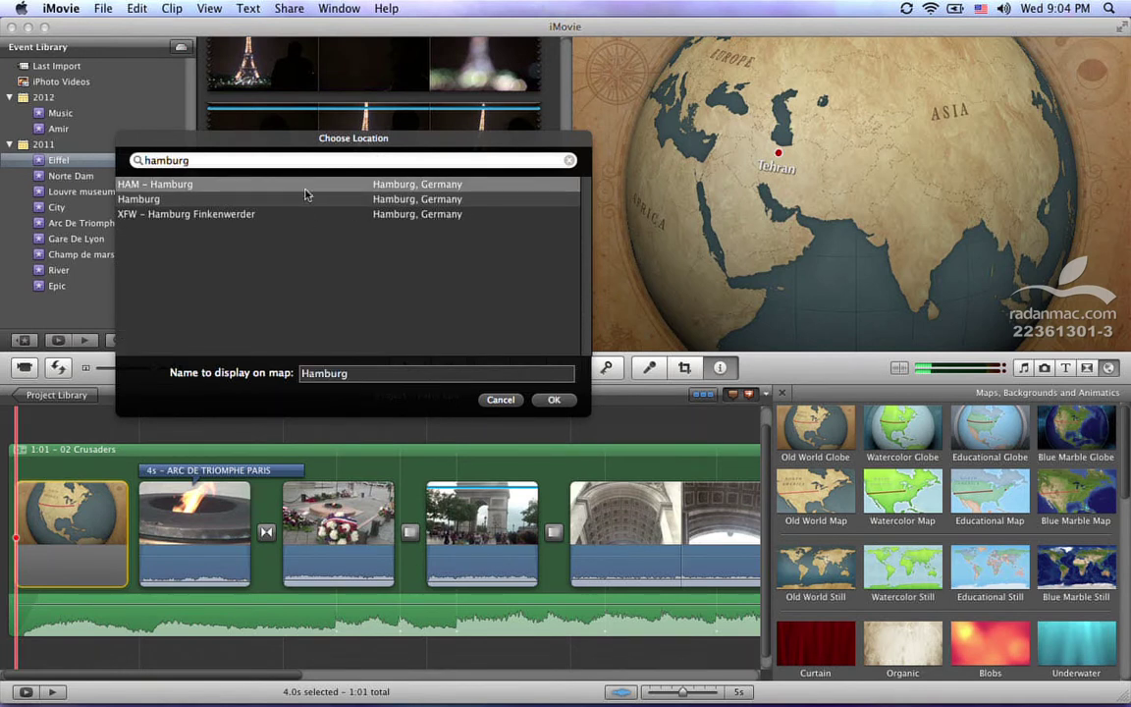
{"action": "left_click", "coordinate": [300, 200]}
{"action": "left_click", "coordinate": [549, 399]}
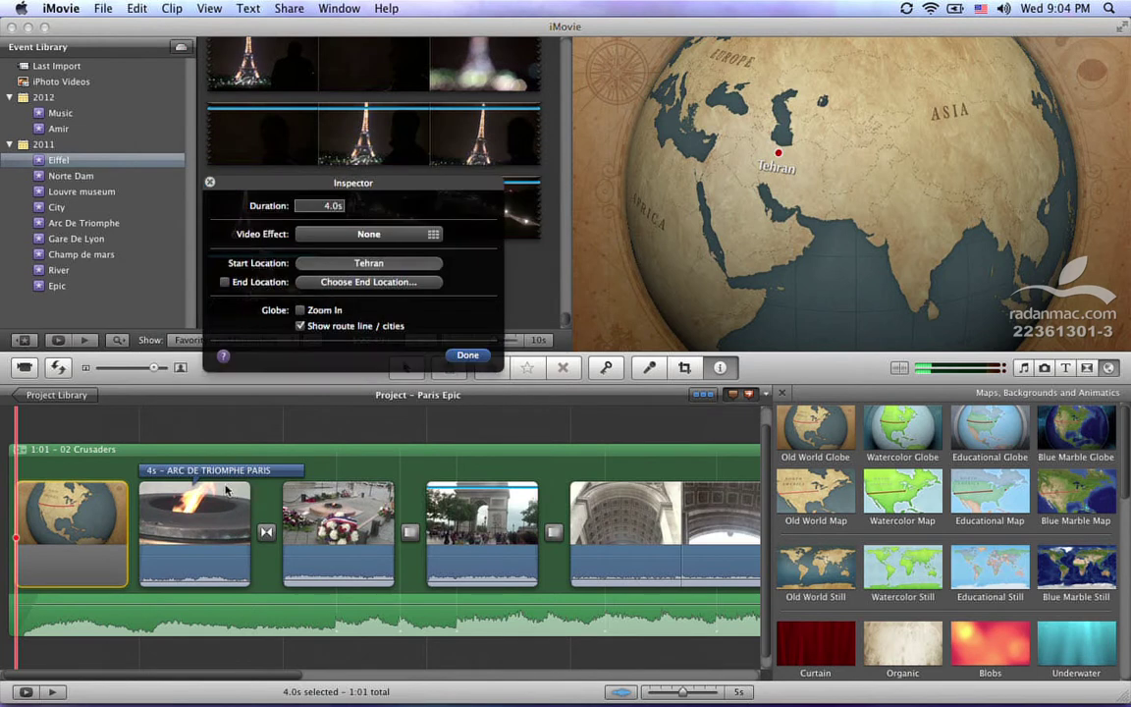
Set the globe's end location to Paris, Île-de-France, France, and play the project from the beginning to preview the route.
{"action": "left_click", "coordinate": [351, 282]}
{"action": "type", "text": "paris"}
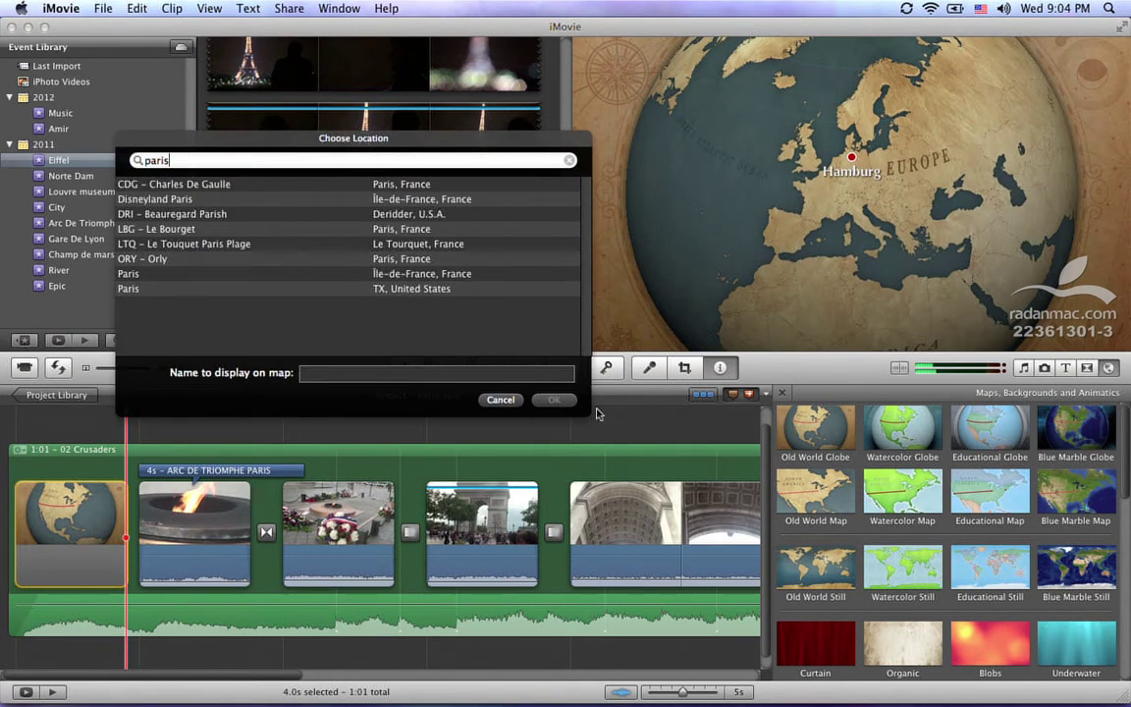
{"action": "left_click", "coordinate": [276, 242]}
{"action": "left_click", "coordinate": [273, 277]}
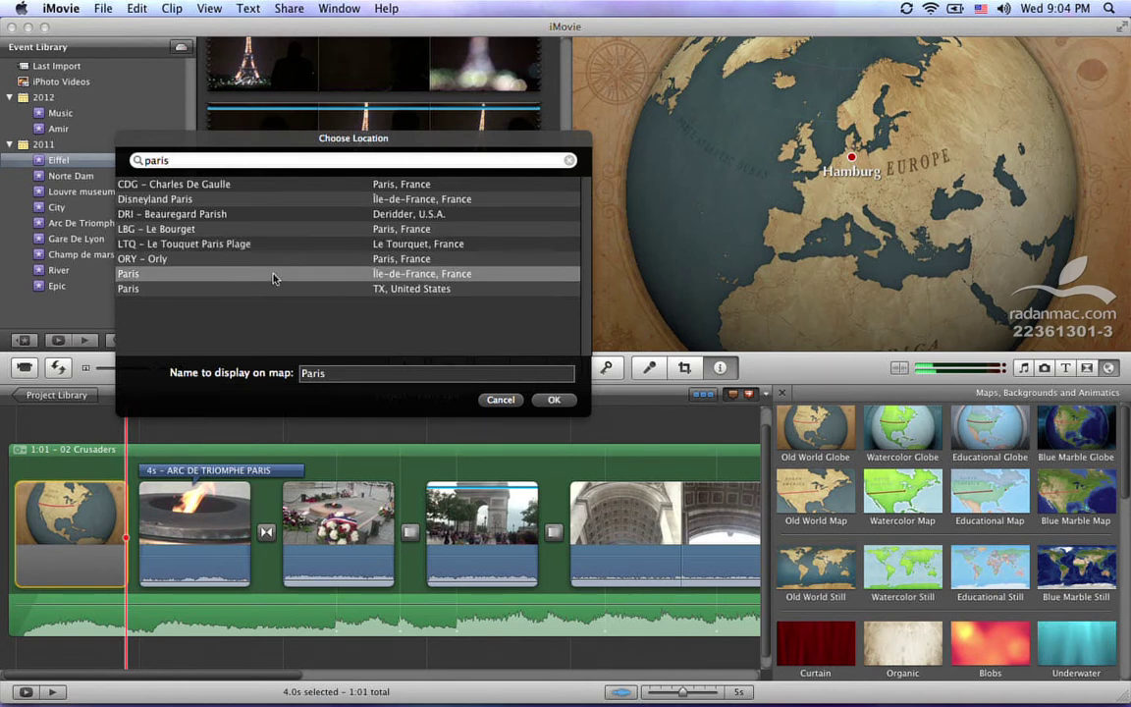
{"action": "left_click", "coordinate": [553, 400]}
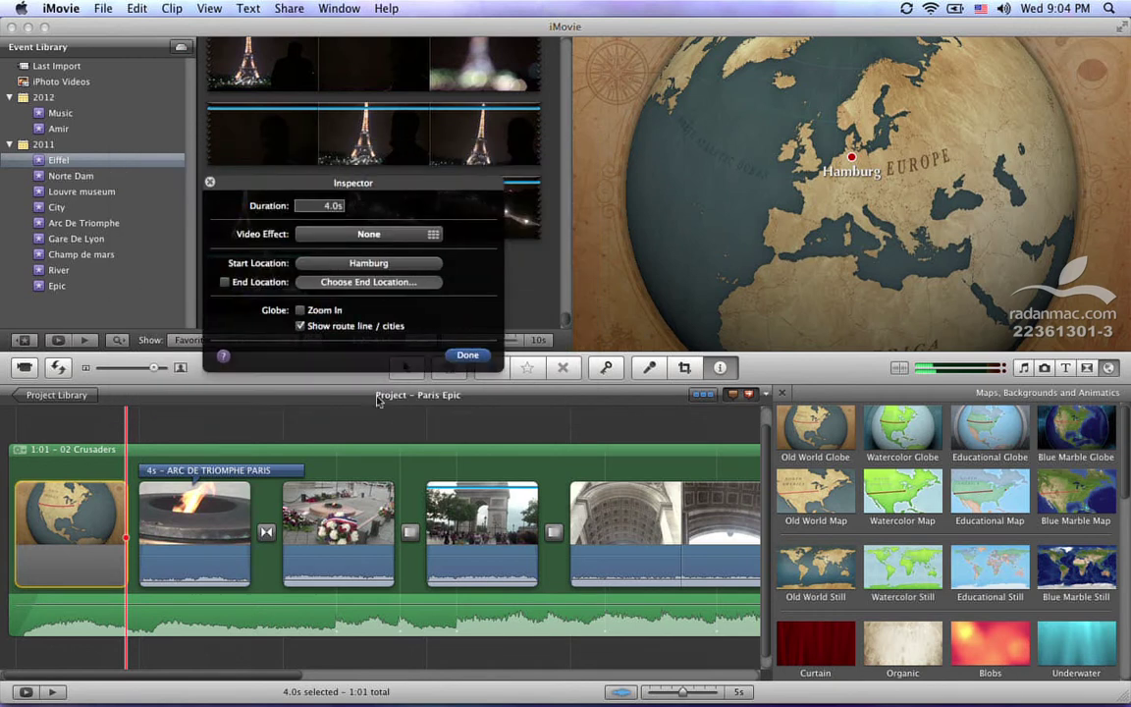
{"action": "left_click", "coordinate": [470, 354]}
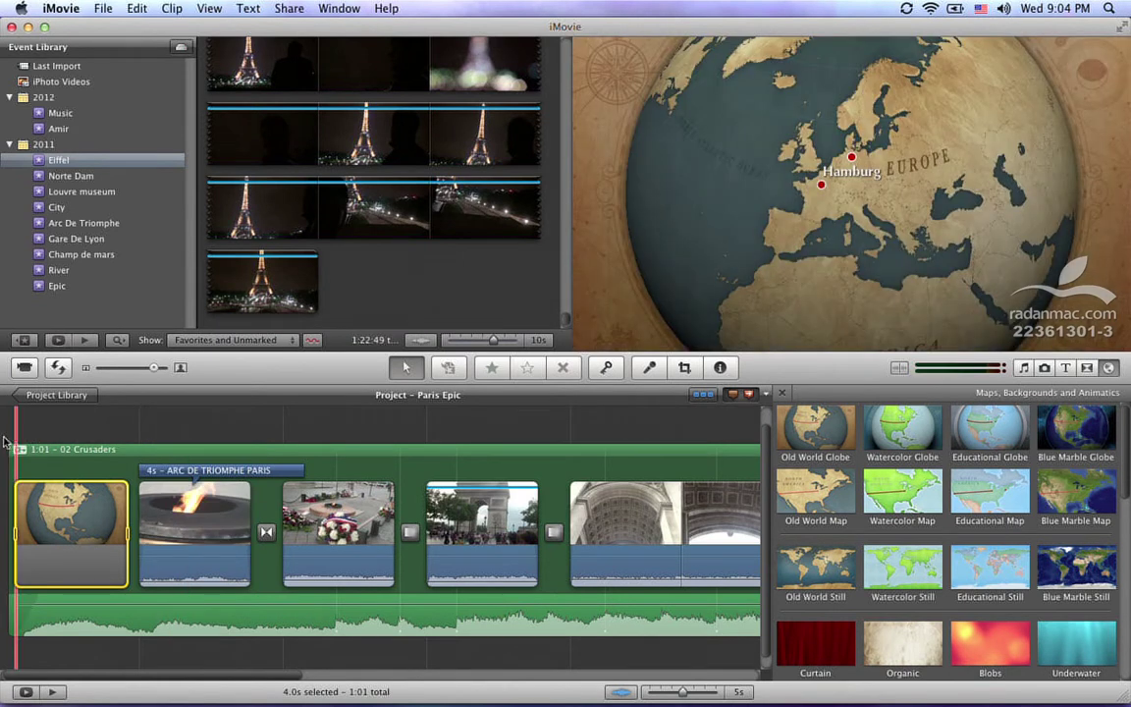
{"action": "key", "text": "space"}
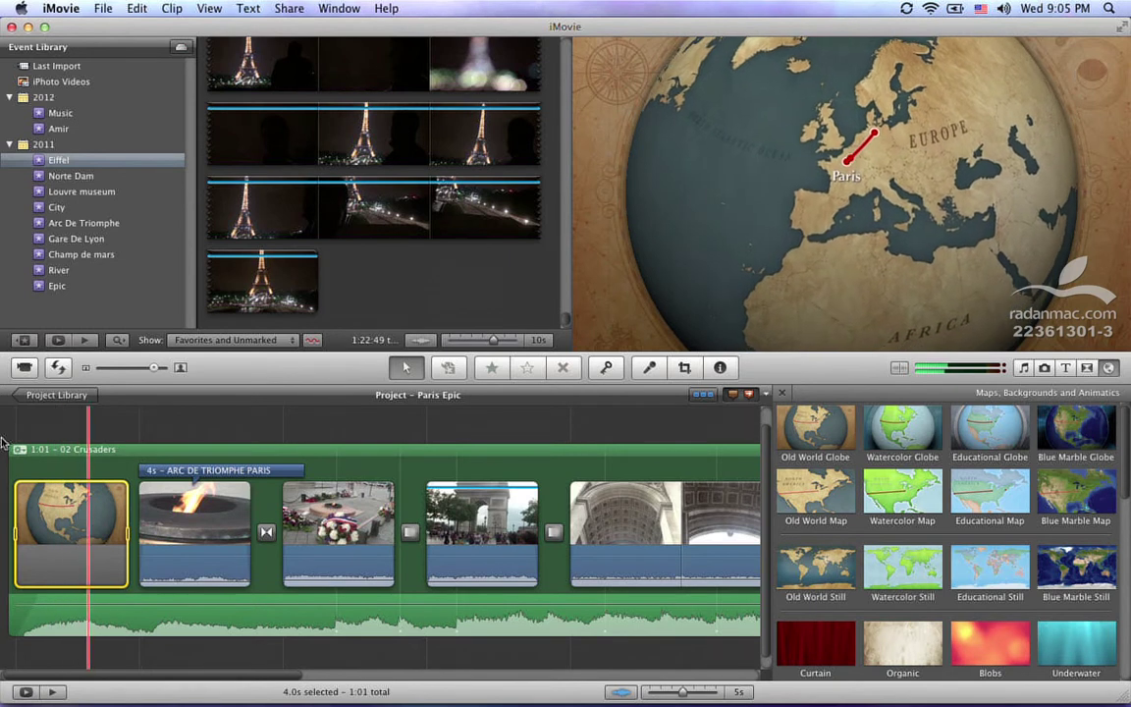
{"action": "key", "text": "backslash"}
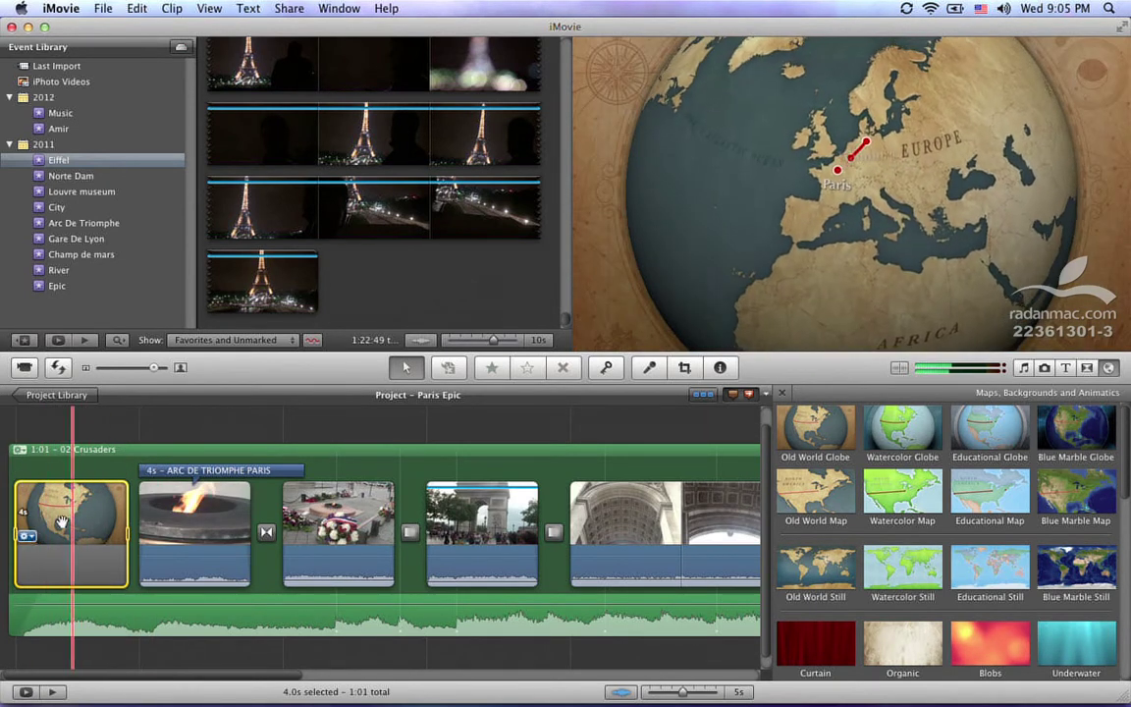
Change the globe clip's start location to Tehran, Iran, in its clip adjustments.
{"action": "left_click", "coordinate": [25, 535]}
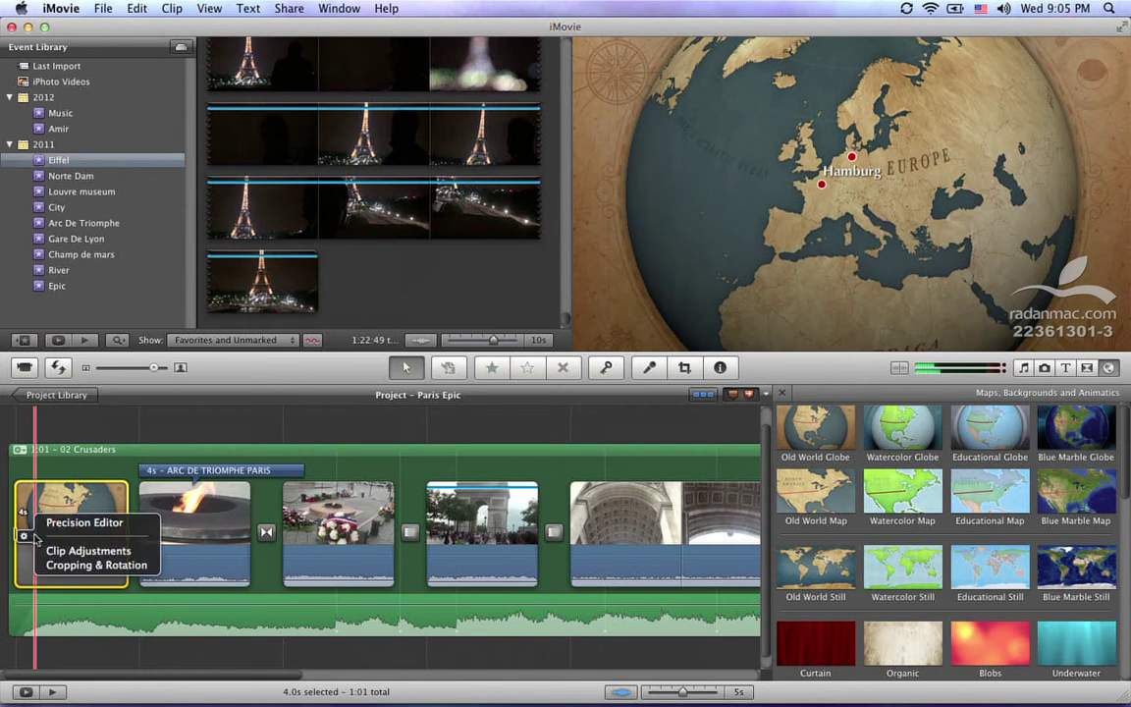
{"action": "left_click", "coordinate": [88, 551]}
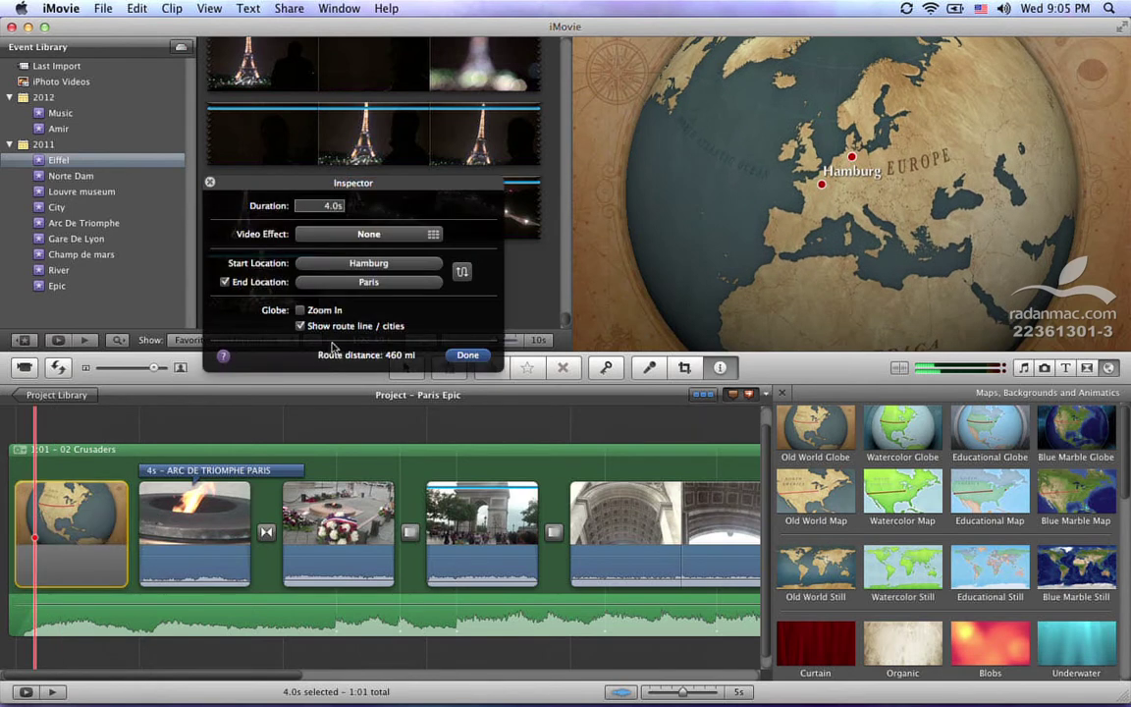
{"action": "left_click", "coordinate": [368, 263]}
{"action": "type", "text": "tehran"}
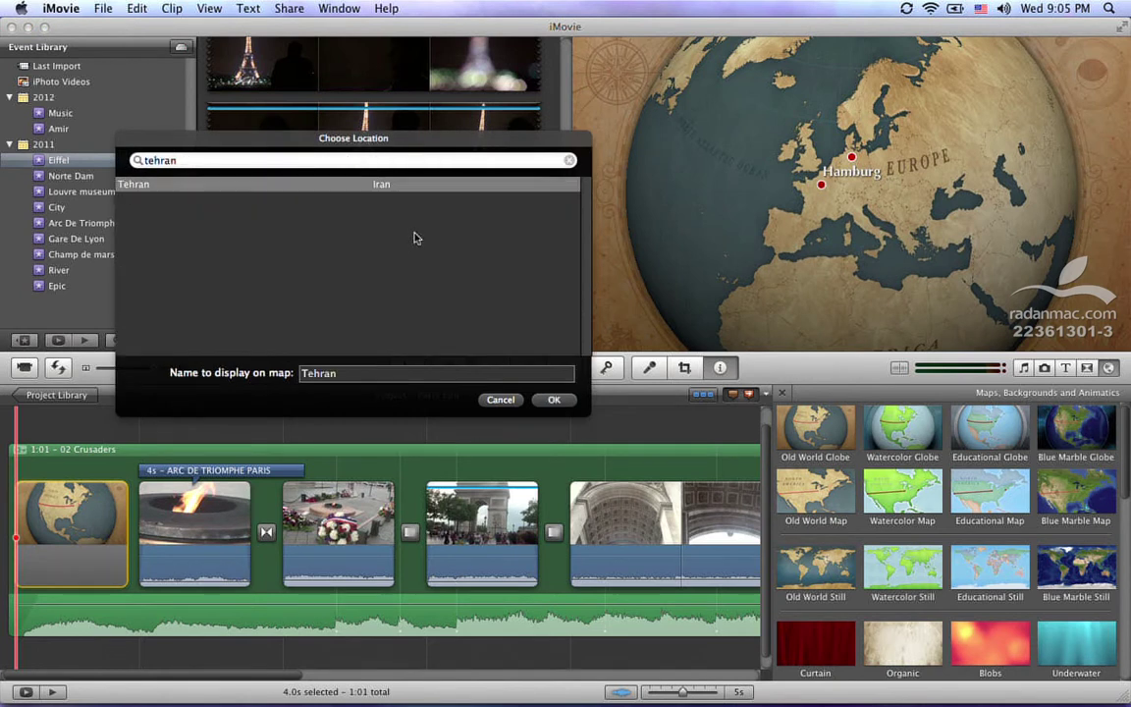
{"action": "left_click", "coordinate": [550, 400]}
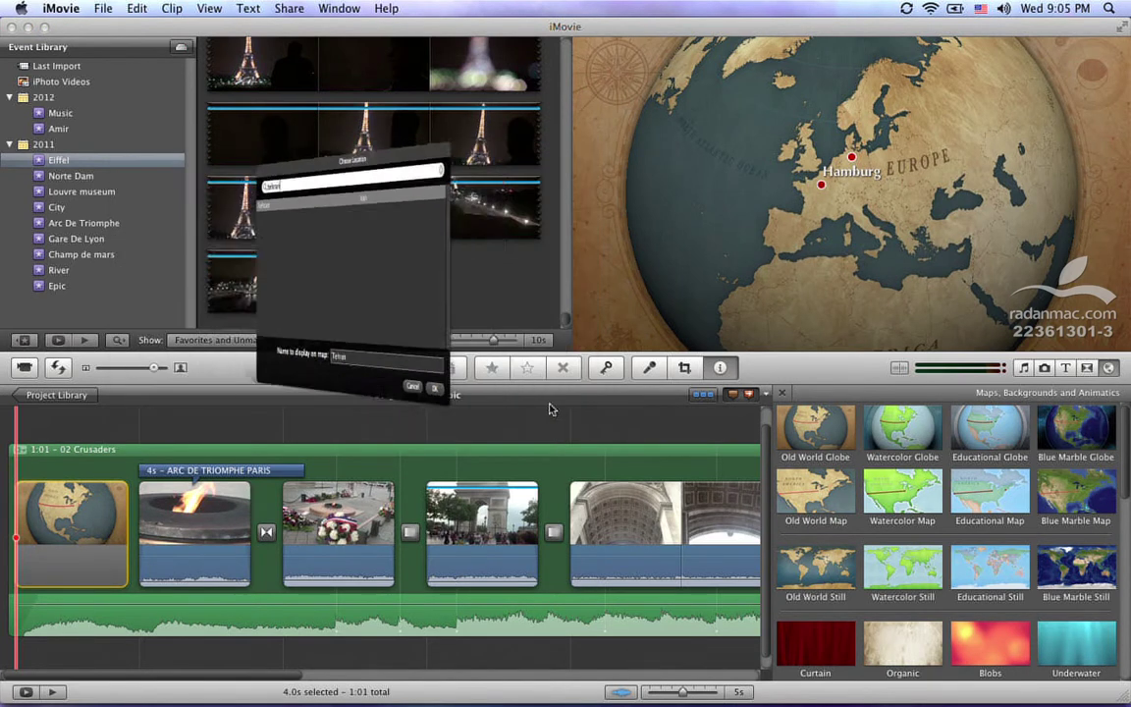
Close the globe clip's adjustments and play the project from the beginning to preview the Tehran to Paris route.
{"action": "left_click", "coordinate": [468, 355]}
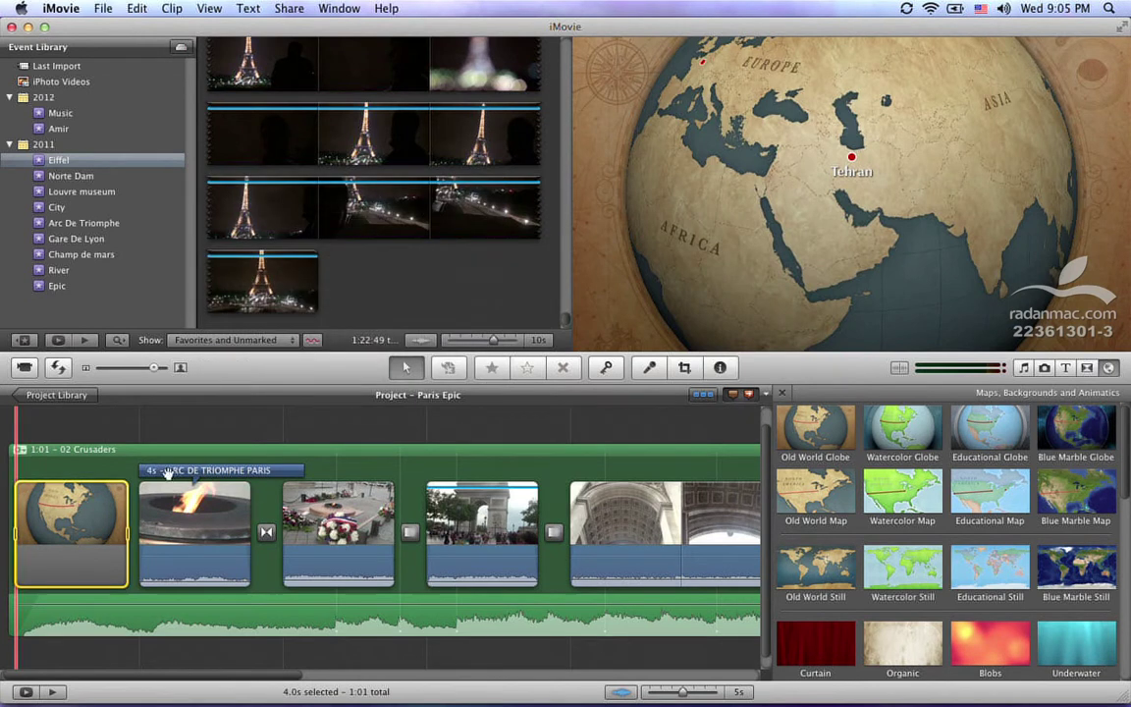
{"action": "key", "text": "space"}
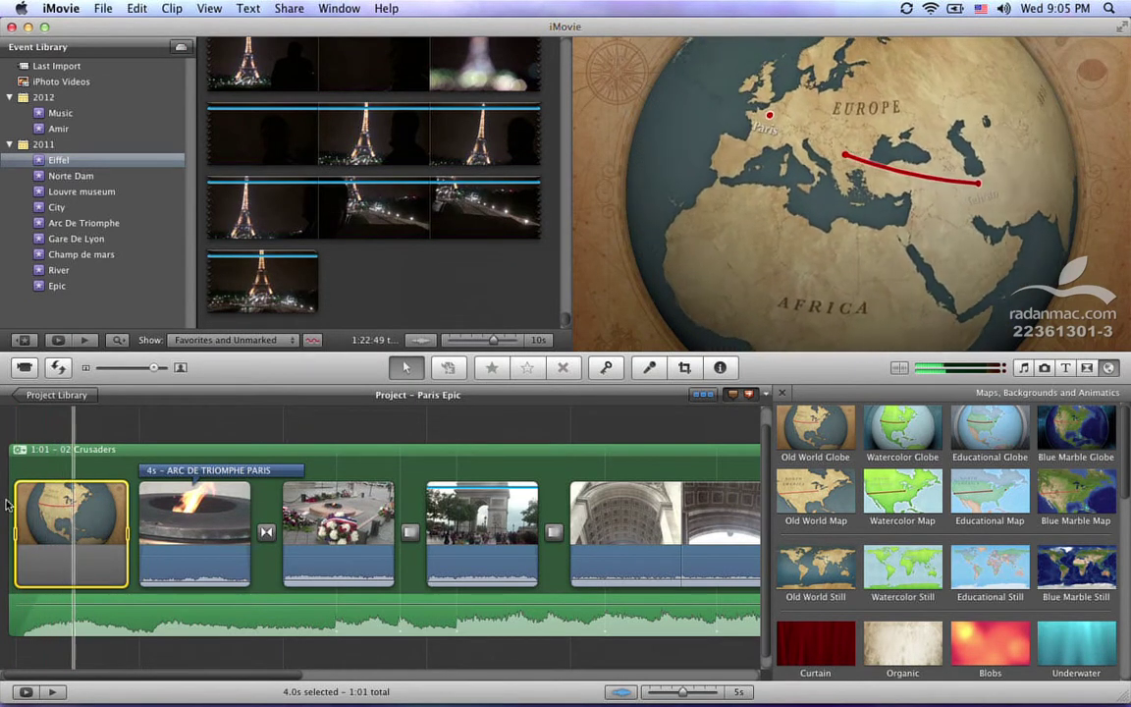
{"action": "key", "text": "space"}
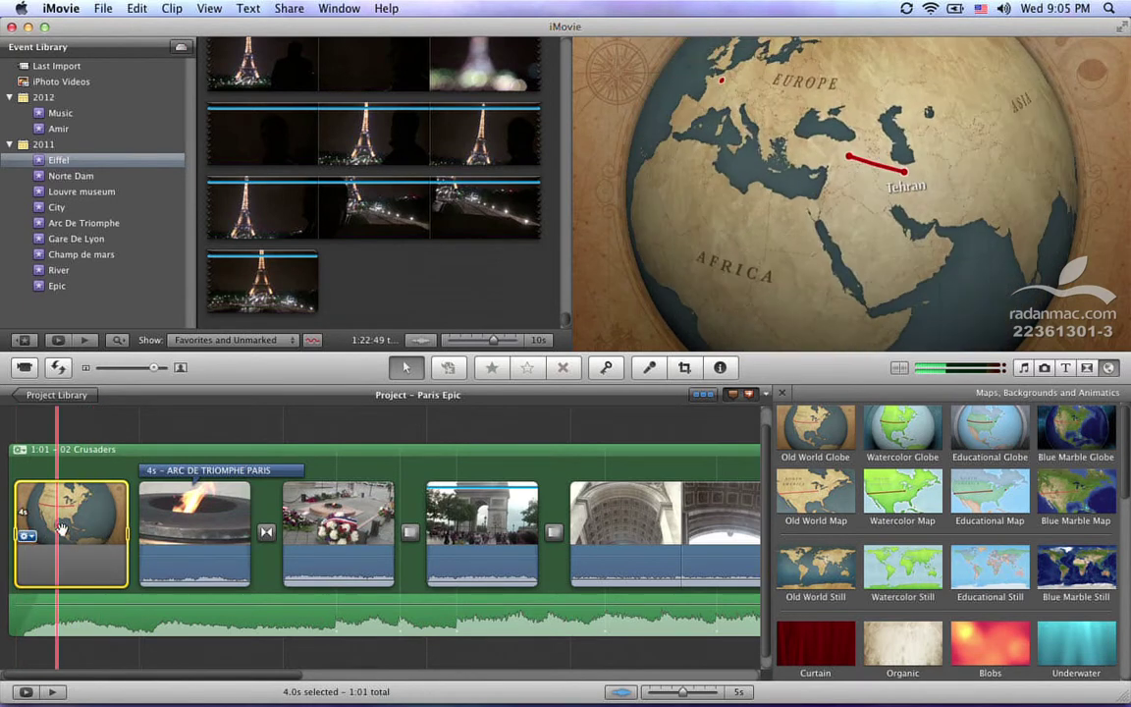
Turn on Zoom In for the opening globe clip with its route line and cities shown, and preview the clip.
{"action": "left_click", "coordinate": [26, 535]}
{"action": "left_click", "coordinate": [71, 554]}
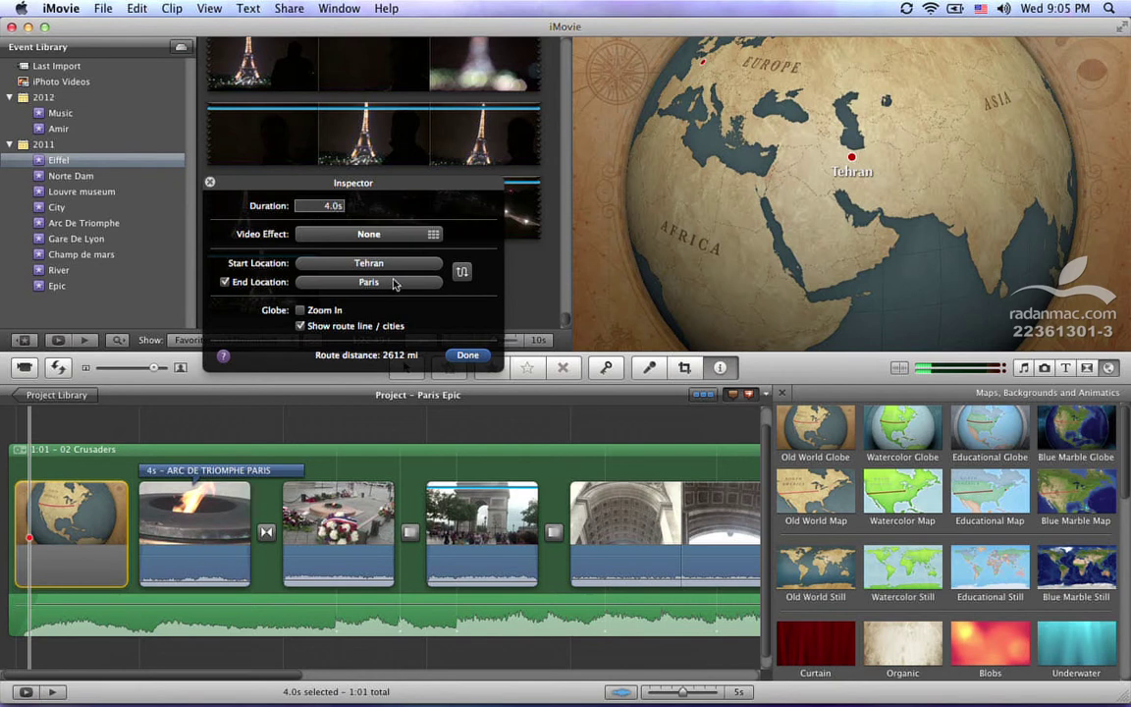
{"action": "left_click", "coordinate": [301, 310]}
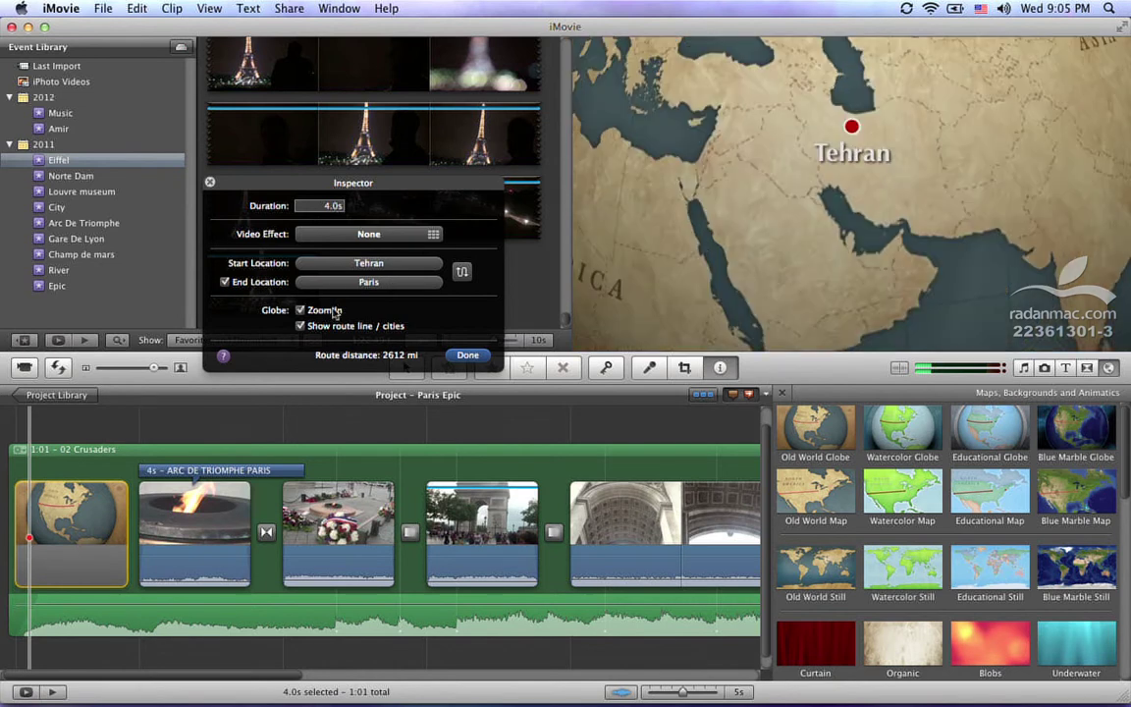
{"action": "left_click", "coordinate": [387, 329]}
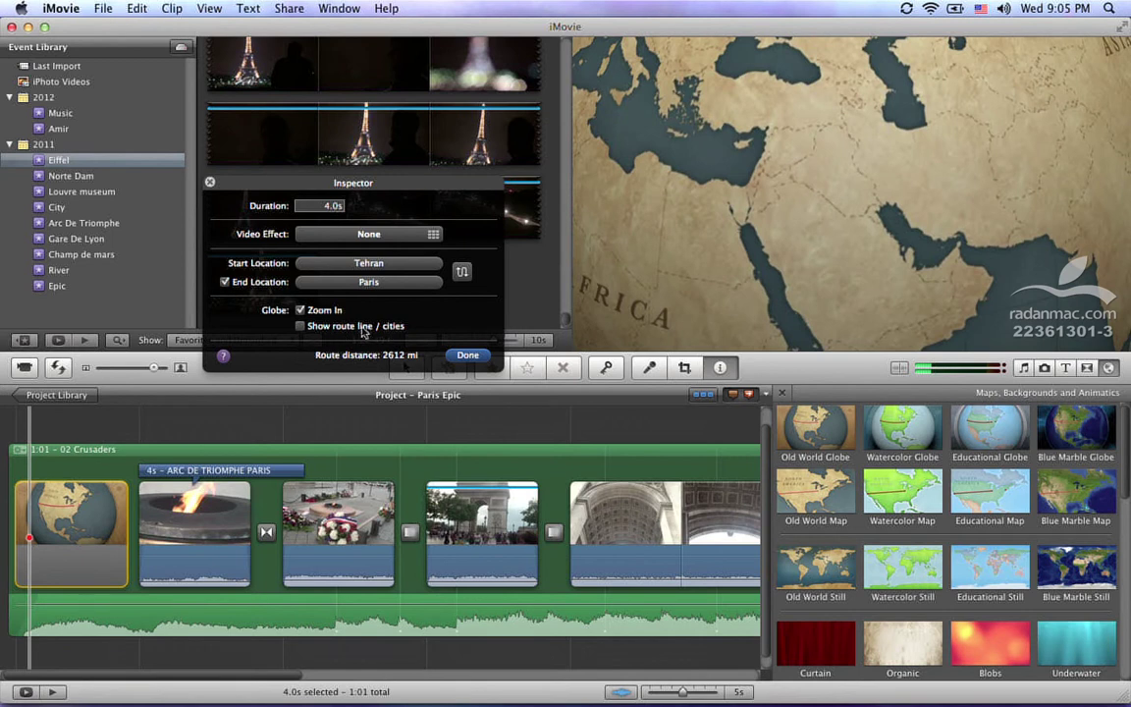
{"action": "left_click", "coordinate": [359, 329]}
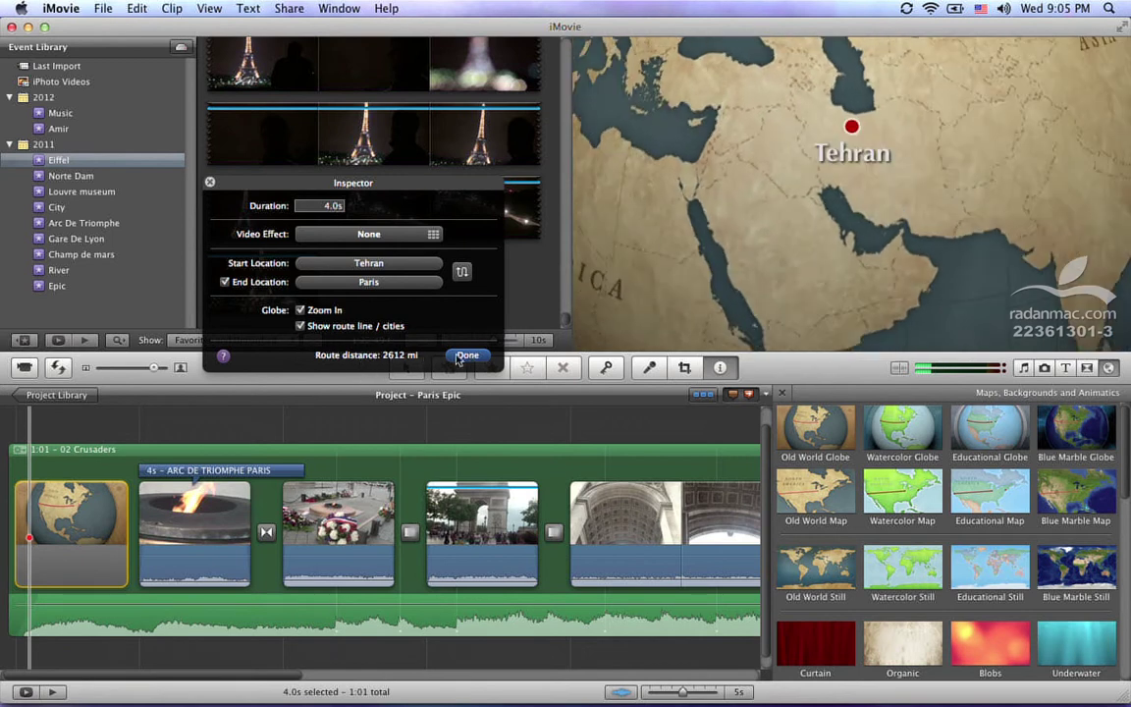
{"action": "left_click", "coordinate": [464, 355]}
{"action": "key", "text": "space"}
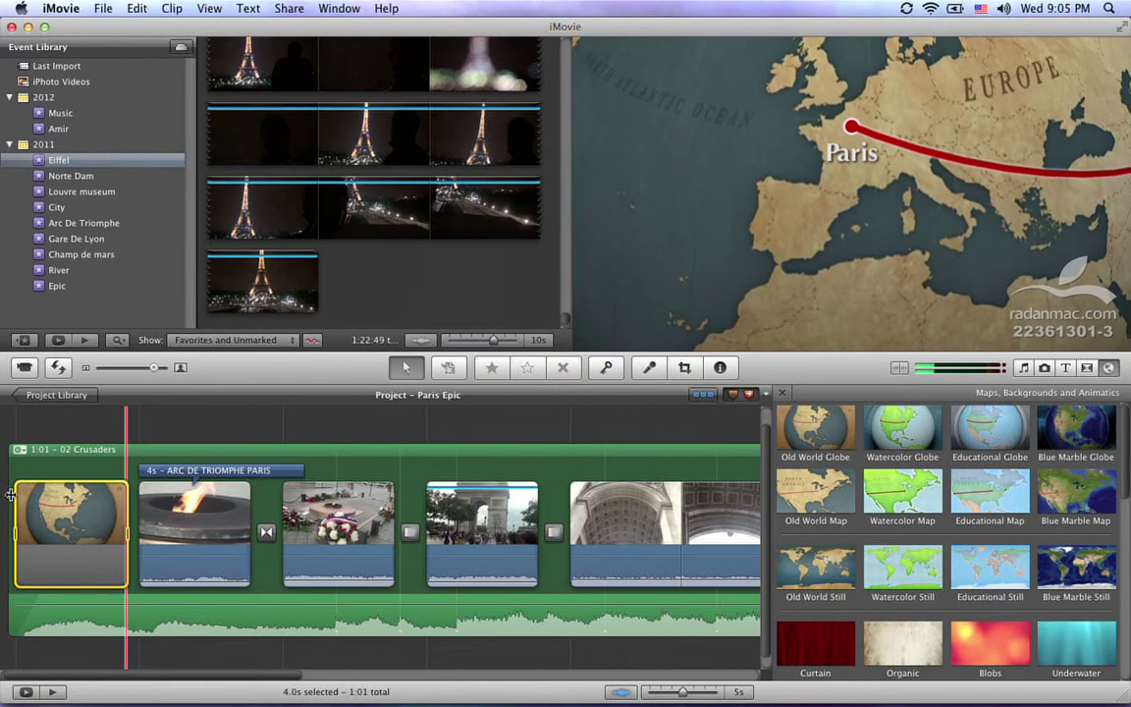
Try swapping the opening globe clip's start and end locations in its clip adjustments, and swap them back.
{"action": "double_click", "coordinate": [63, 518]}
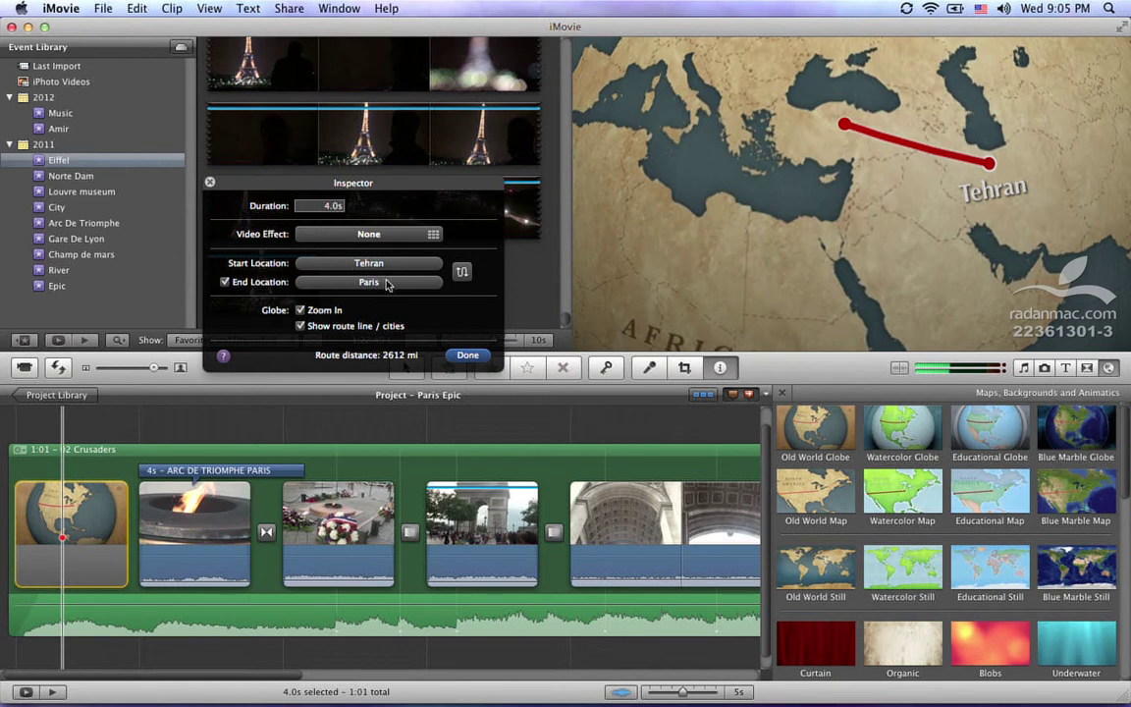
{"action": "left_click", "coordinate": [460, 272]}
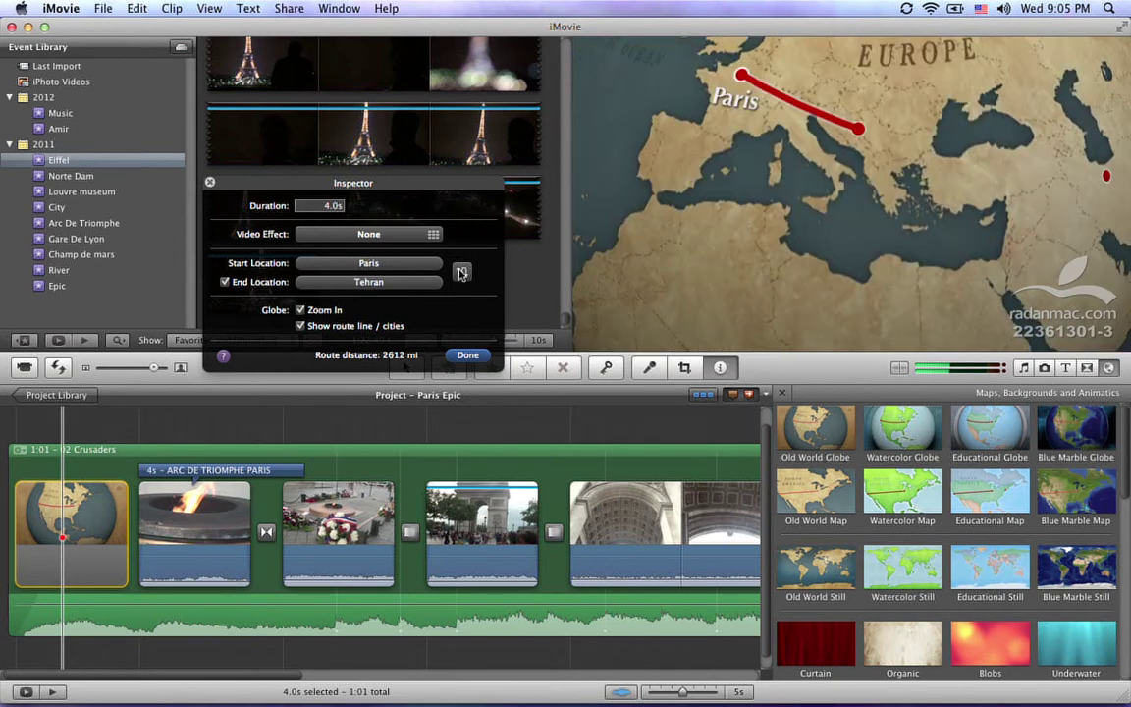
{"action": "left_click", "coordinate": [463, 272]}
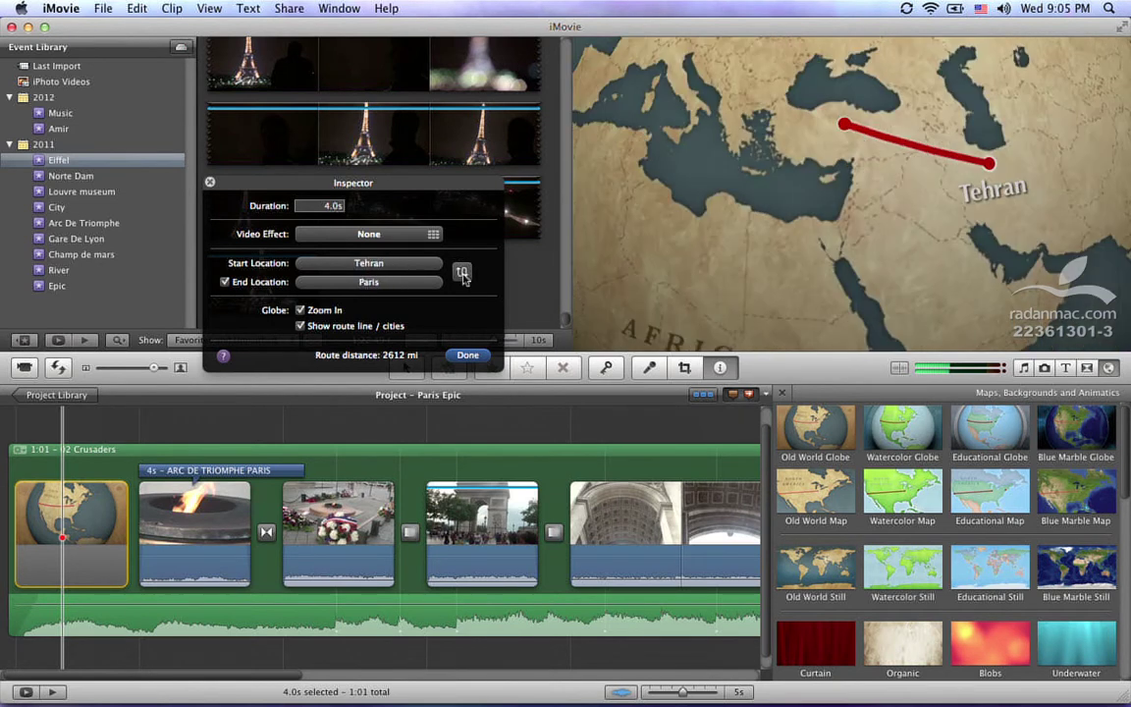
Apply the Romantic video effect to the opening globe clip and play the project to preview it.
{"action": "left_click", "coordinate": [433, 239]}
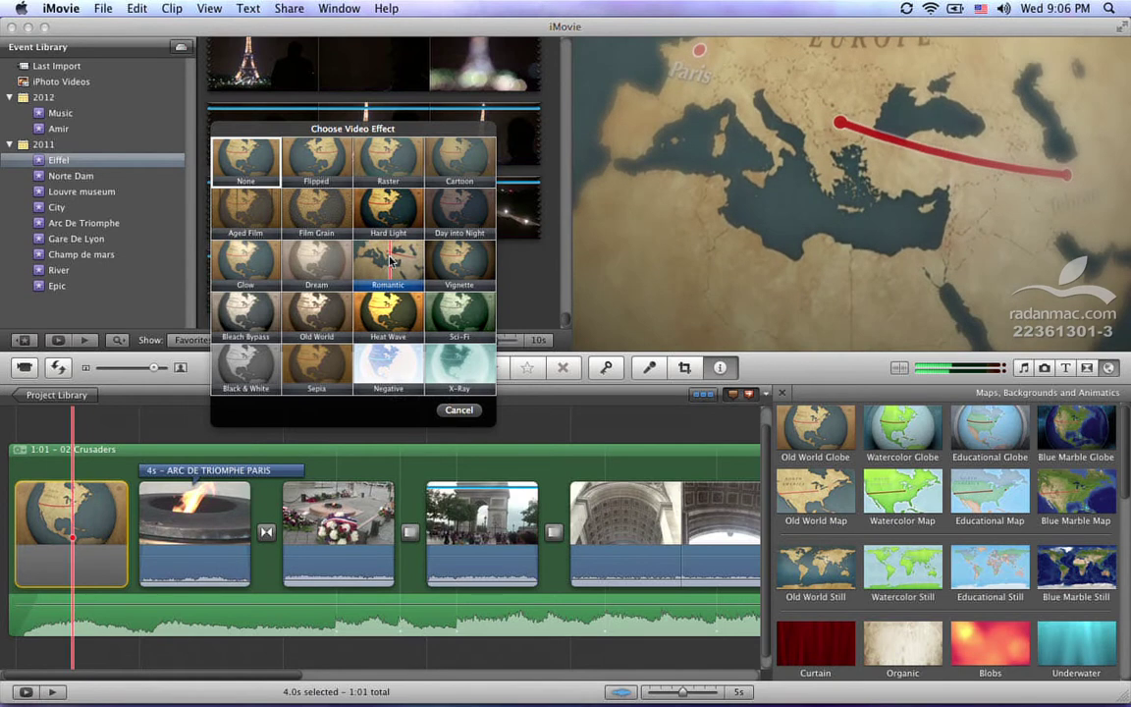
{"action": "left_click", "coordinate": [389, 258]}
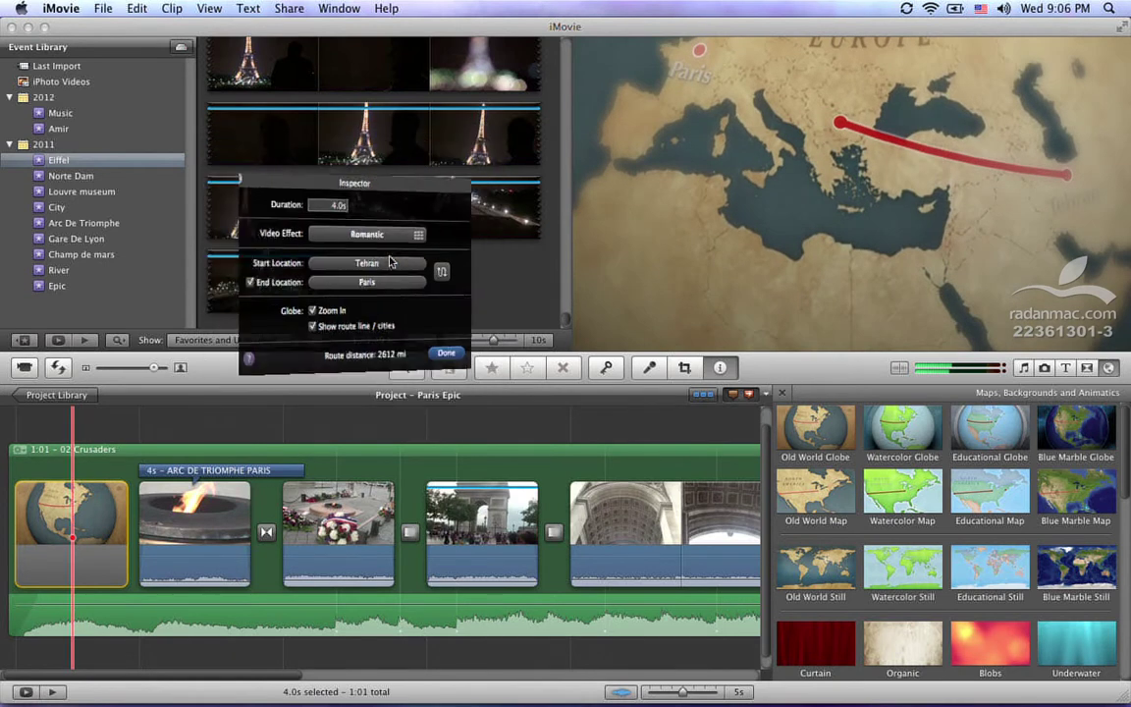
{"action": "left_click", "coordinate": [463, 355]}
{"action": "key", "text": "space"}
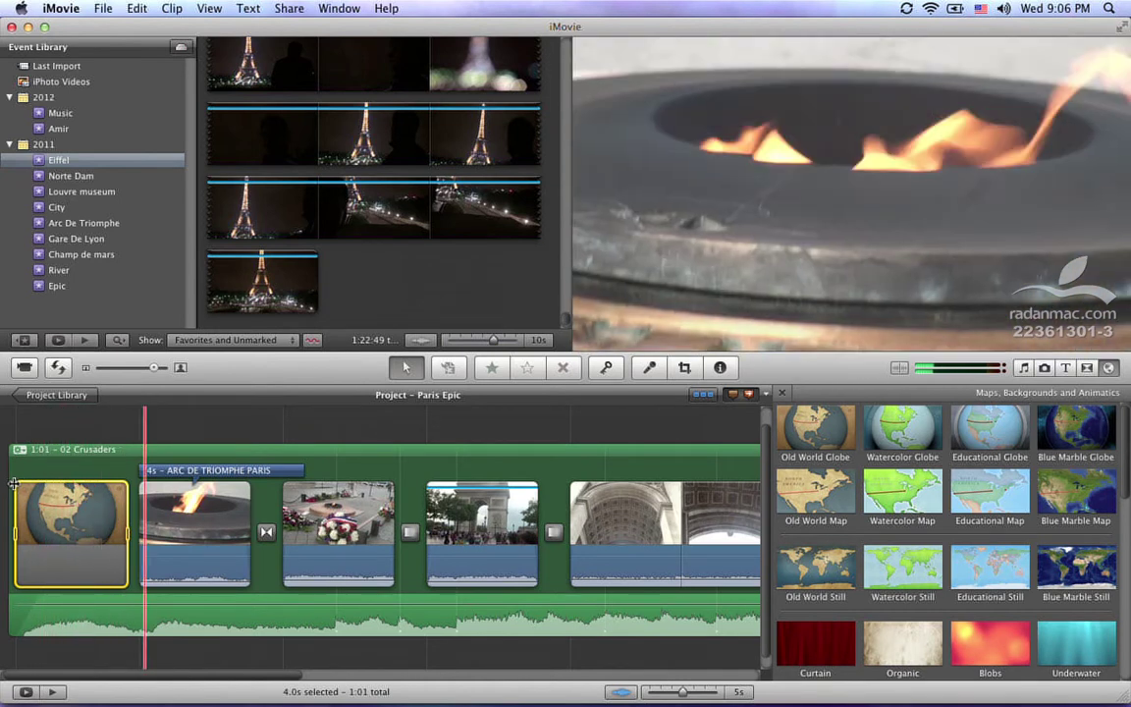
{"action": "left_click", "coordinate": [65, 521]}
{"action": "key", "text": "space"}
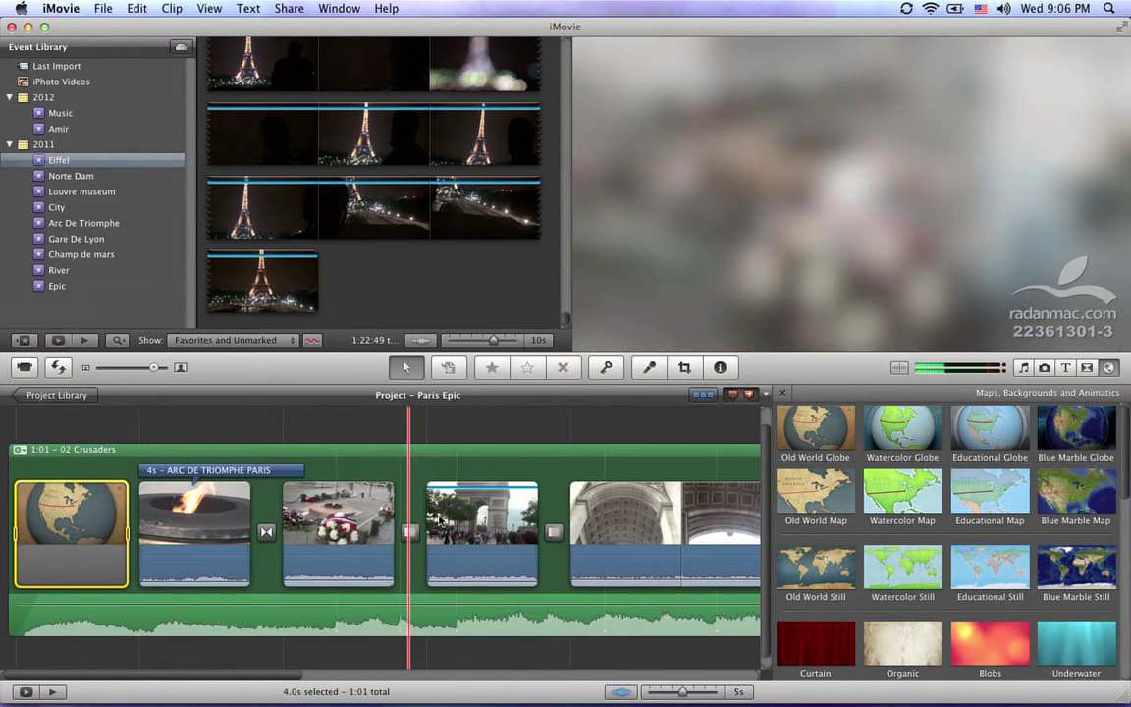
Insert the Old World Globe map just before the spiral staircase clip with Paris, Île-de-France, France, as its start location.
{"action": "scroll", "coordinate": [589, 518], "scroll_direction": "right", "scroll_amount": 4}
{"action": "scroll", "coordinate": [606, 510], "scroll_direction": "right", "scroll_amount": 6}
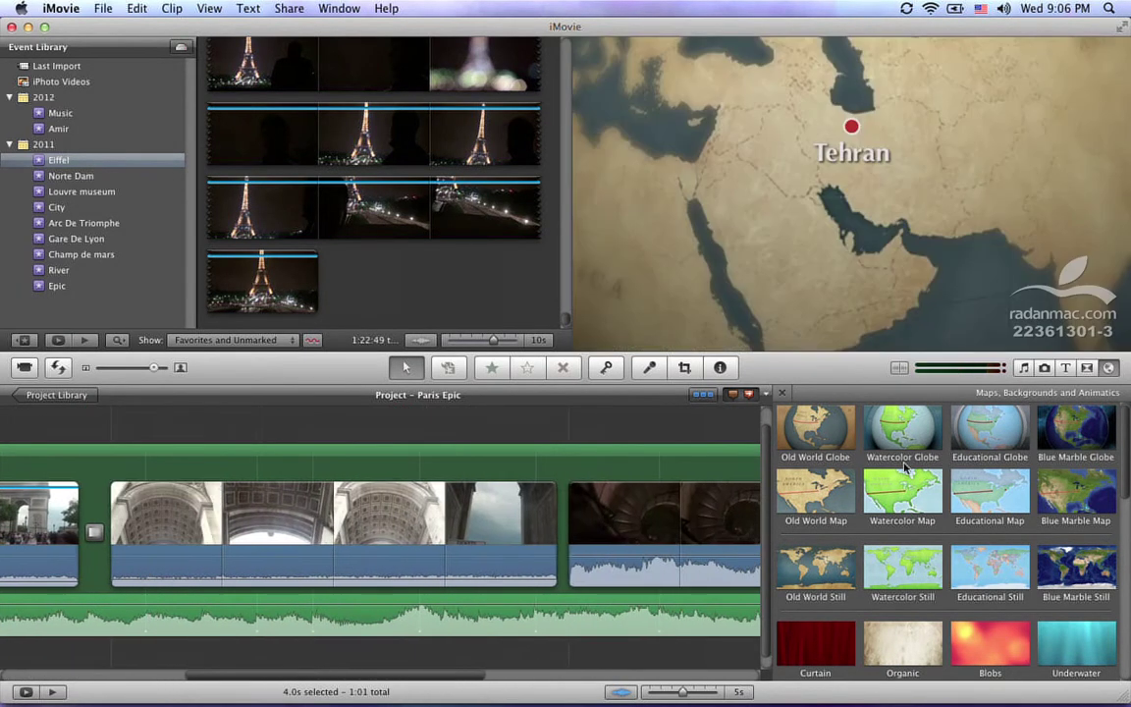
{"action": "left_click_drag", "start_coordinate": [818, 447], "coordinate": [572, 525]}
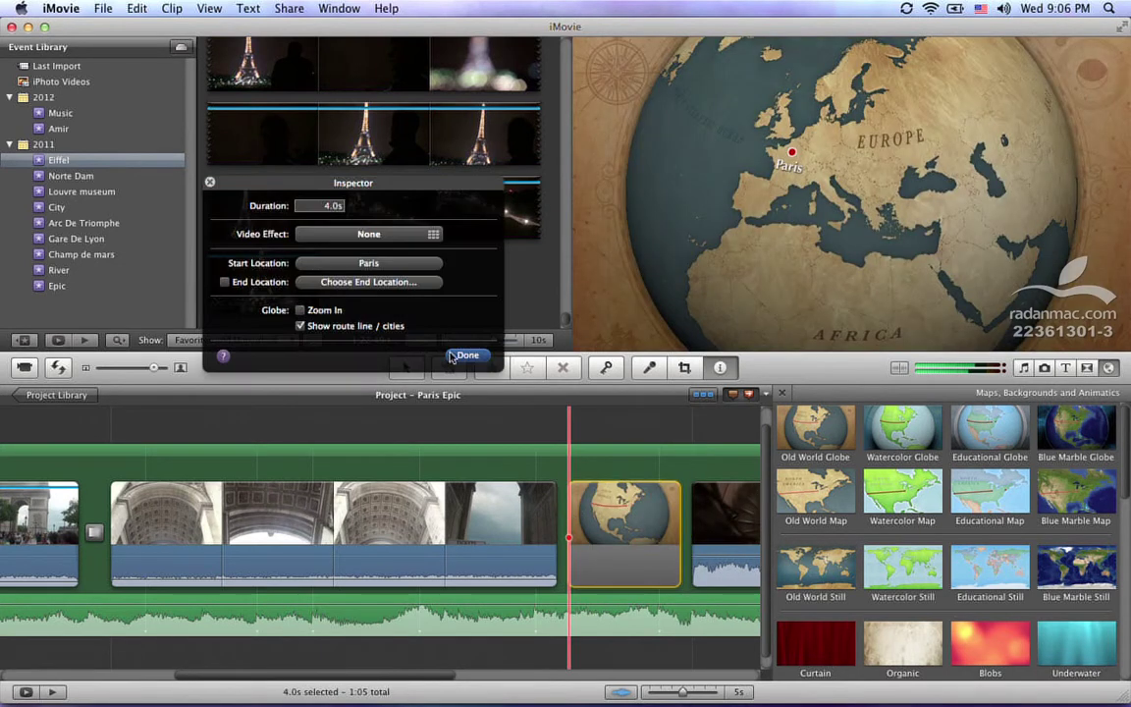
{"action": "left_click", "coordinate": [368, 263]}
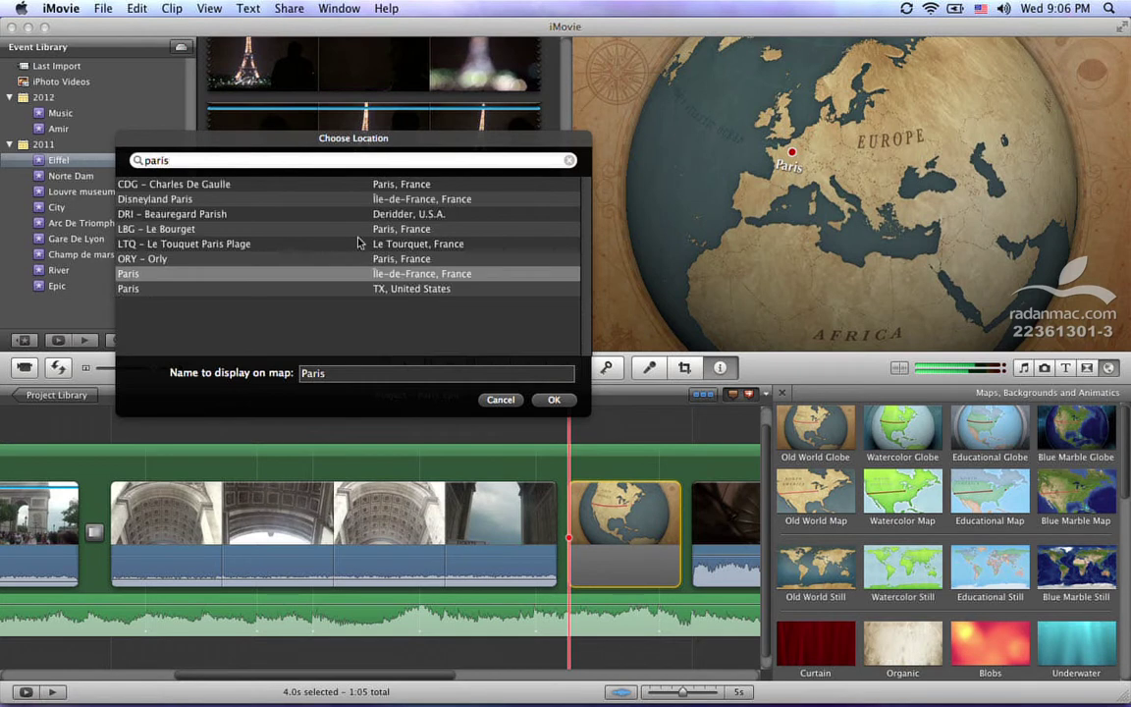
{"action": "double_click", "coordinate": [253, 275]}
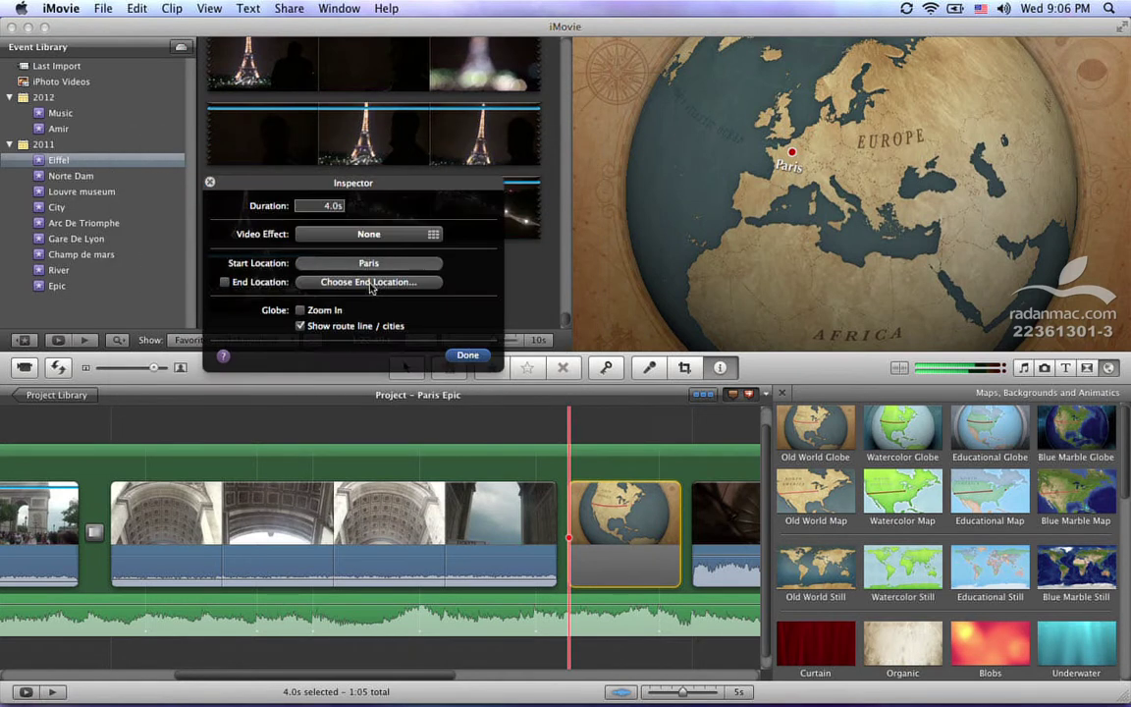
Set the new globe clip's end location to Venice, Veneto, Italy, and preview the route.
{"action": "left_click", "coordinate": [371, 283]}
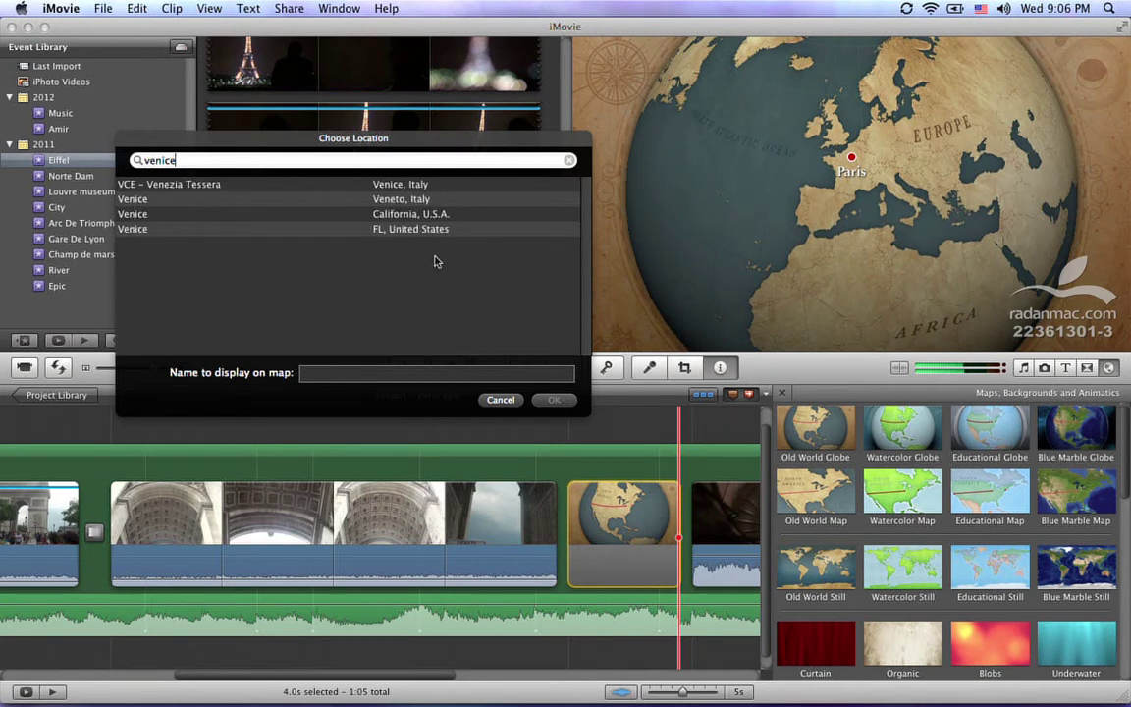
{"action": "left_click", "coordinate": [414, 200]}
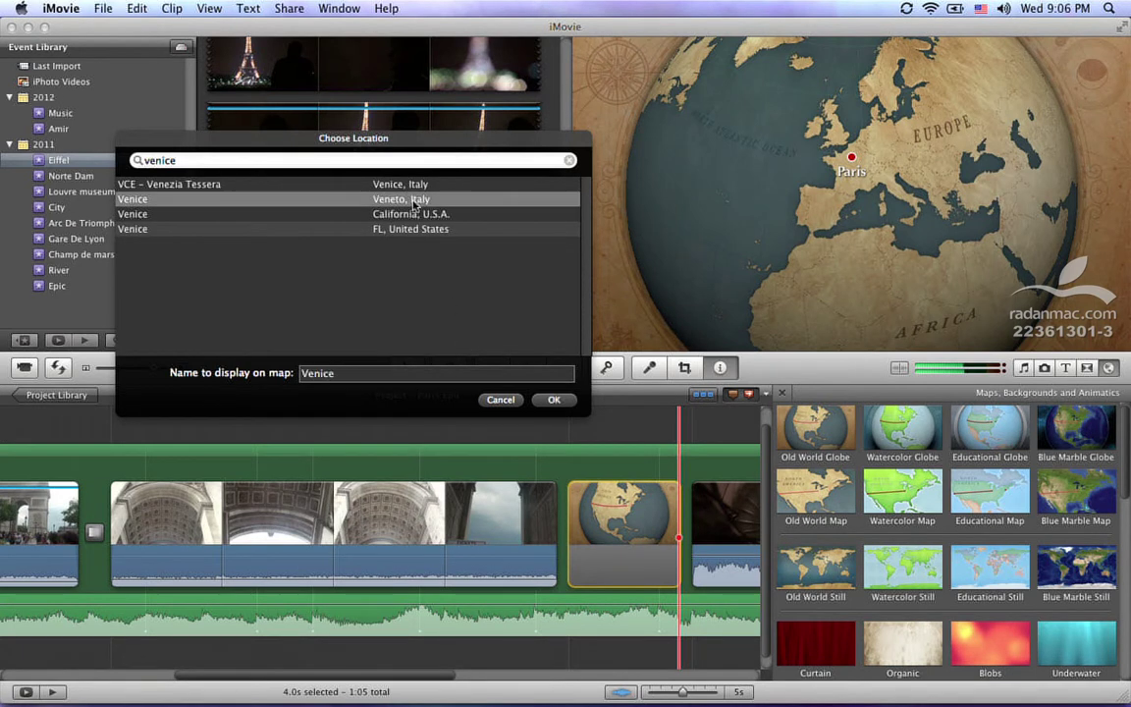
{"action": "left_click", "coordinate": [546, 397]}
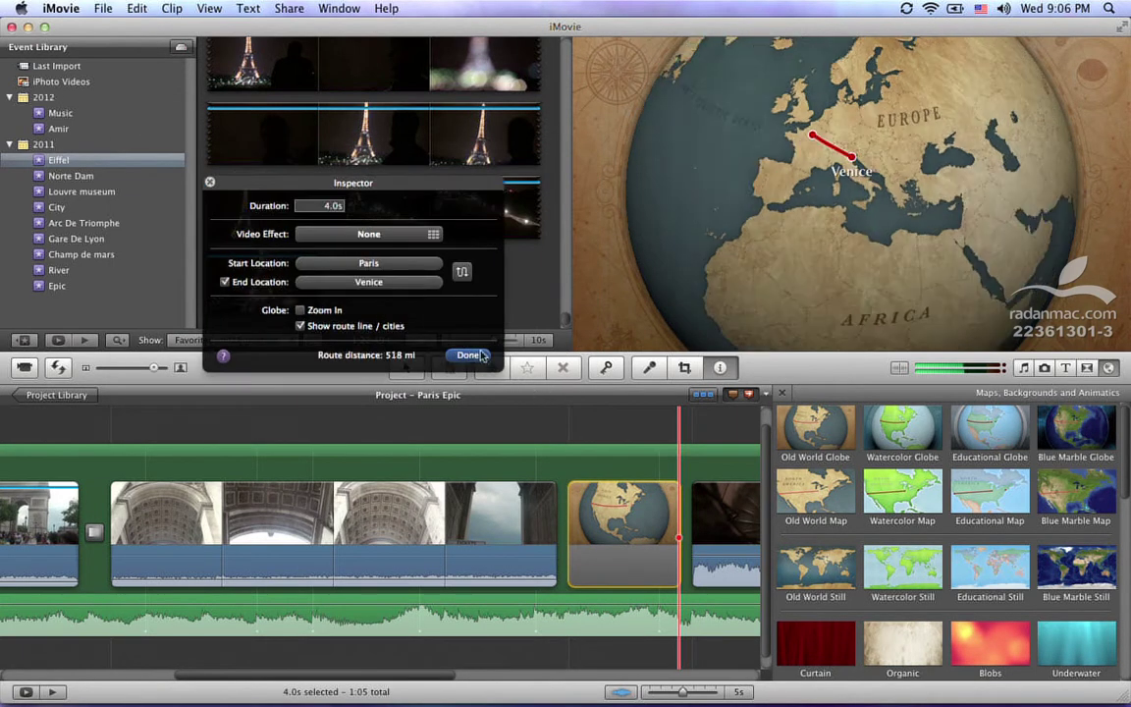
{"action": "left_click", "coordinate": [467, 354]}
{"action": "scroll", "coordinate": [562, 444], "scroll_direction": "right", "scroll_amount": 2}
{"action": "key", "text": "space"}
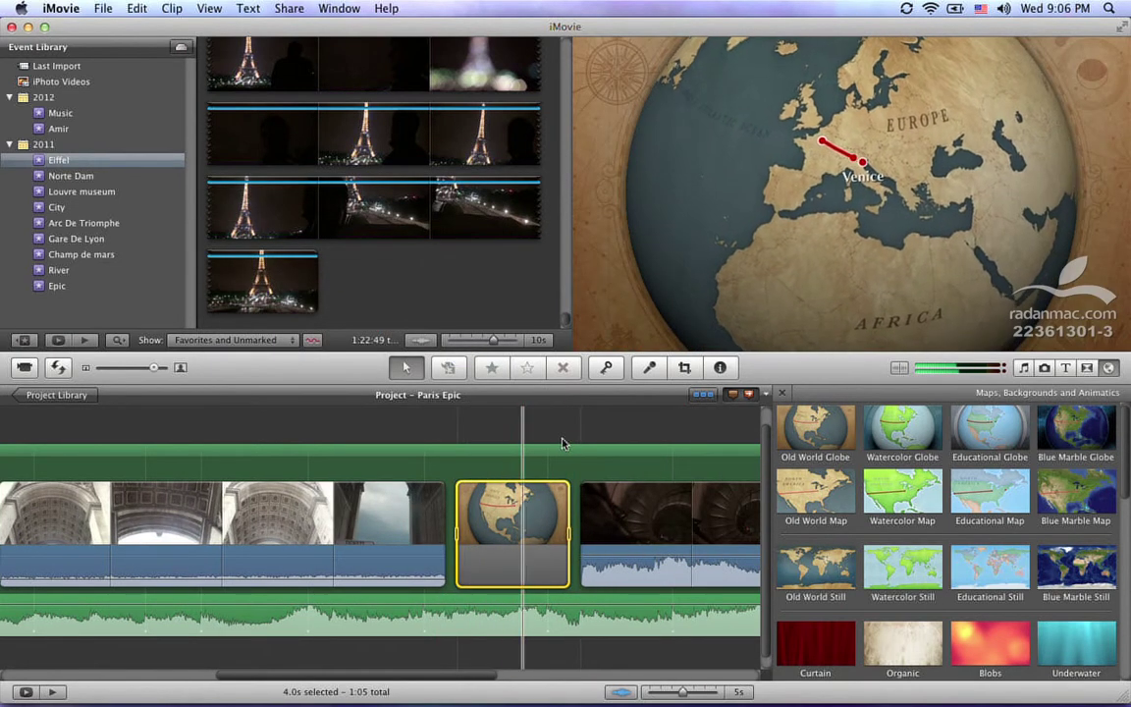
{"action": "scroll", "coordinate": [561, 444], "scroll_direction": "right", "scroll_amount": 2}
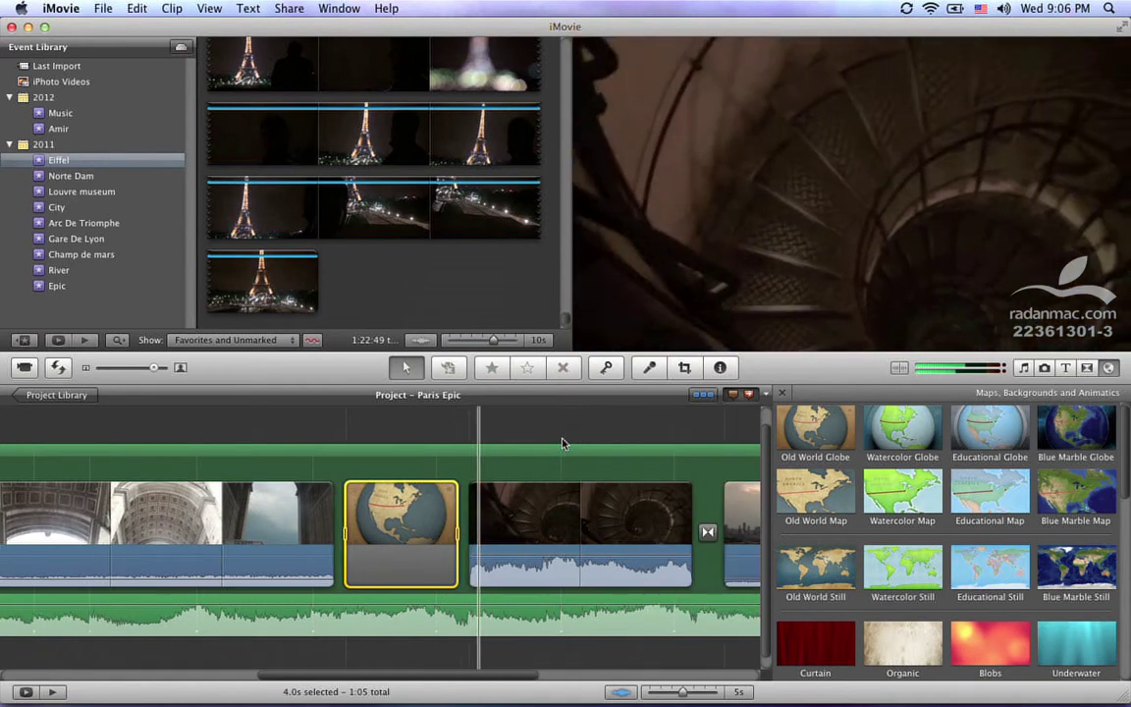
{"action": "key", "text": "space"}
Turn on Zoom In for the Paris to Venice globe clip and play it to preview the route.
{"action": "double_click", "coordinate": [398, 520]}
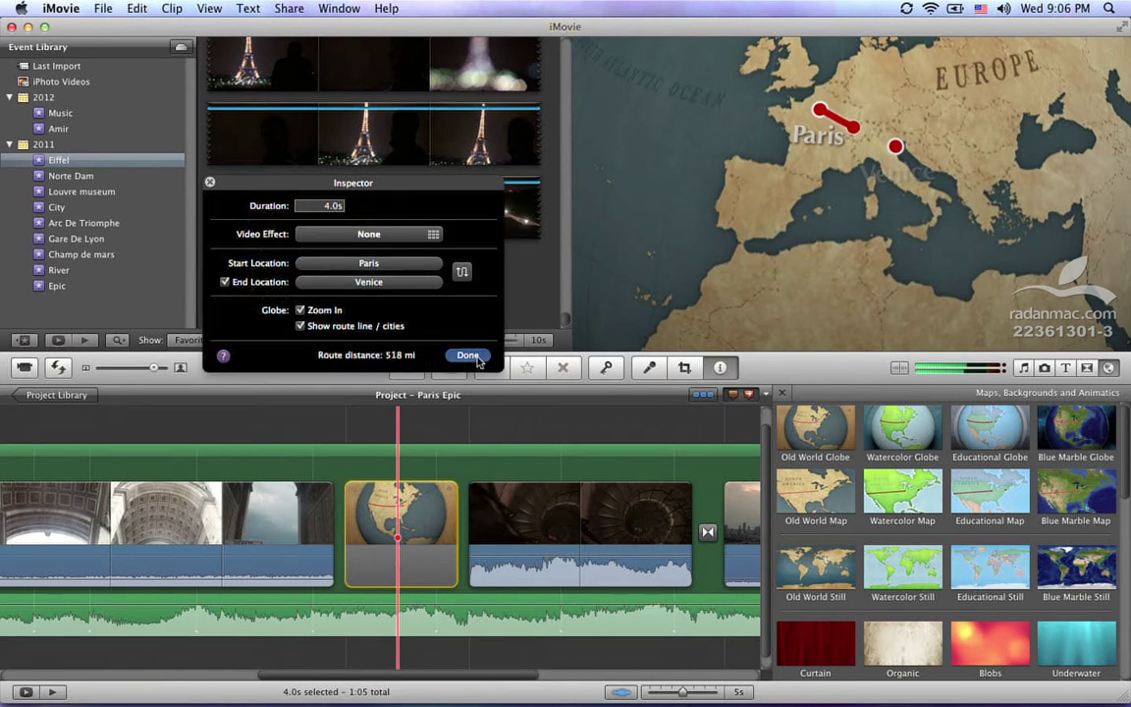
{"action": "left_click", "coordinate": [469, 355]}
{"action": "key", "text": "space"}
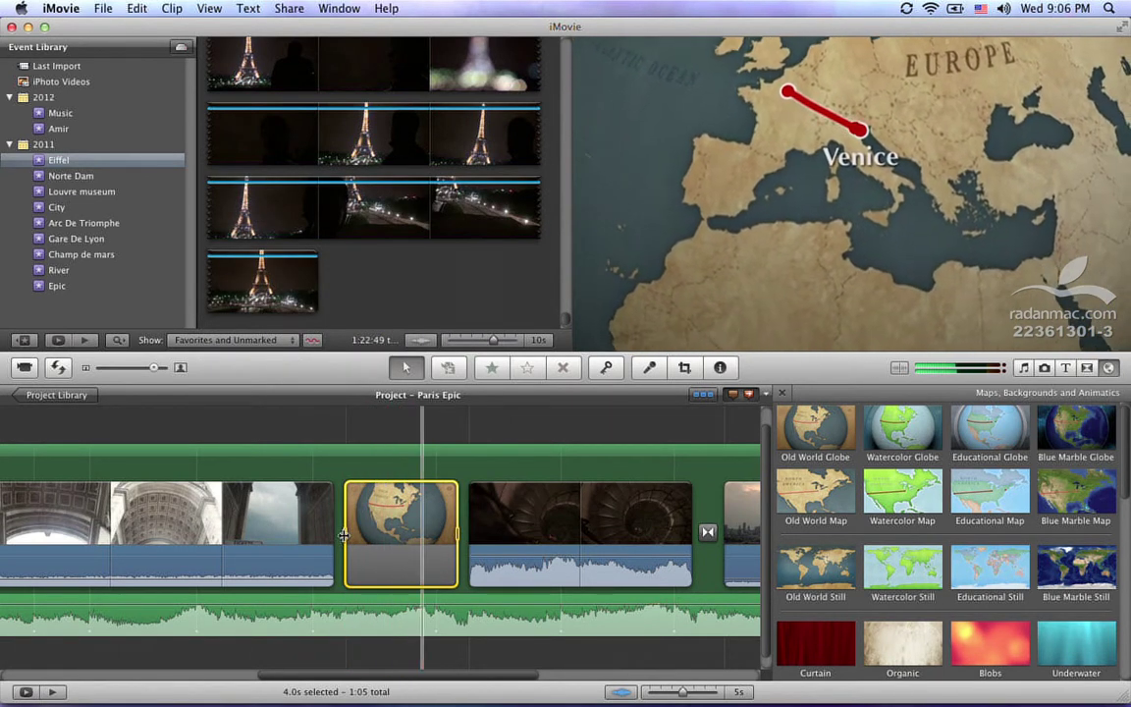
{"action": "key", "text": "space"}
{"action": "double_click", "coordinate": [372, 535]}
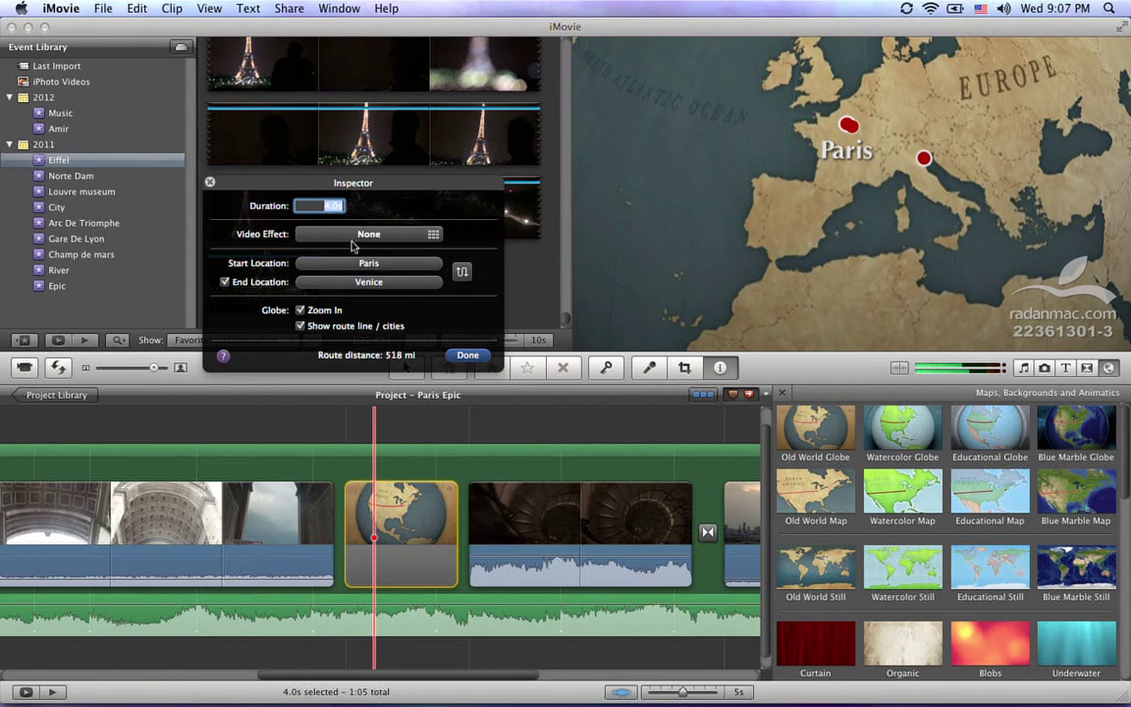
{"action": "left_click", "coordinate": [468, 357]}
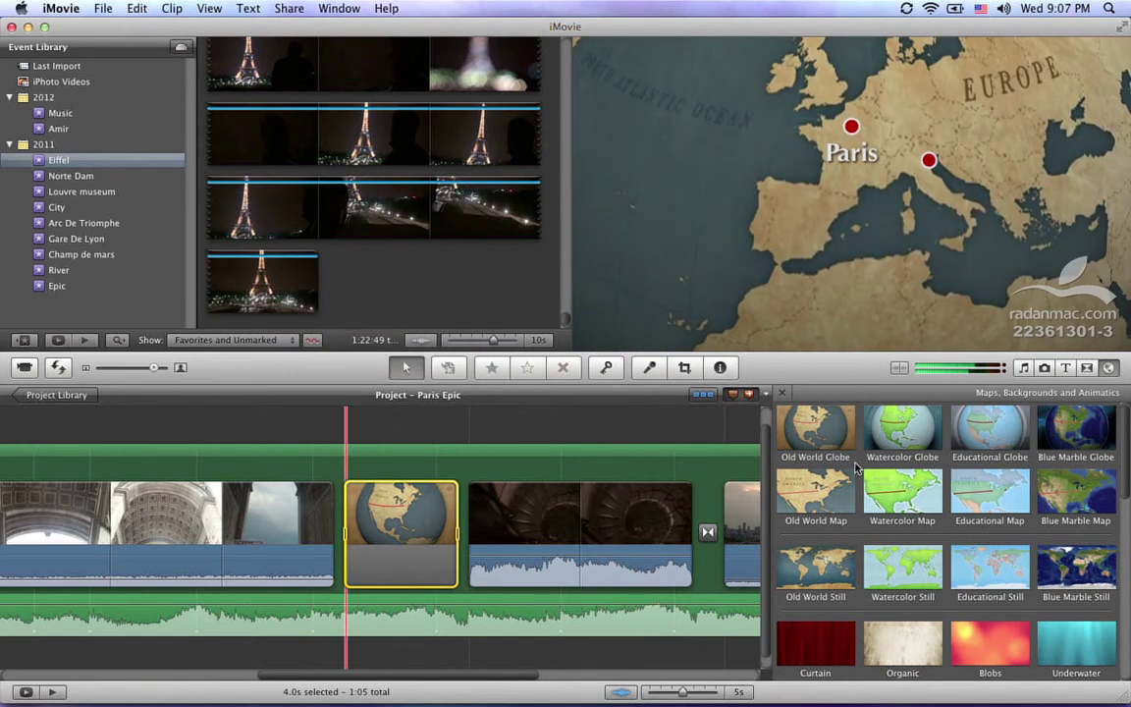
{"action": "scroll", "coordinate": [854, 523], "scroll_direction": "down", "scroll_amount": 10}
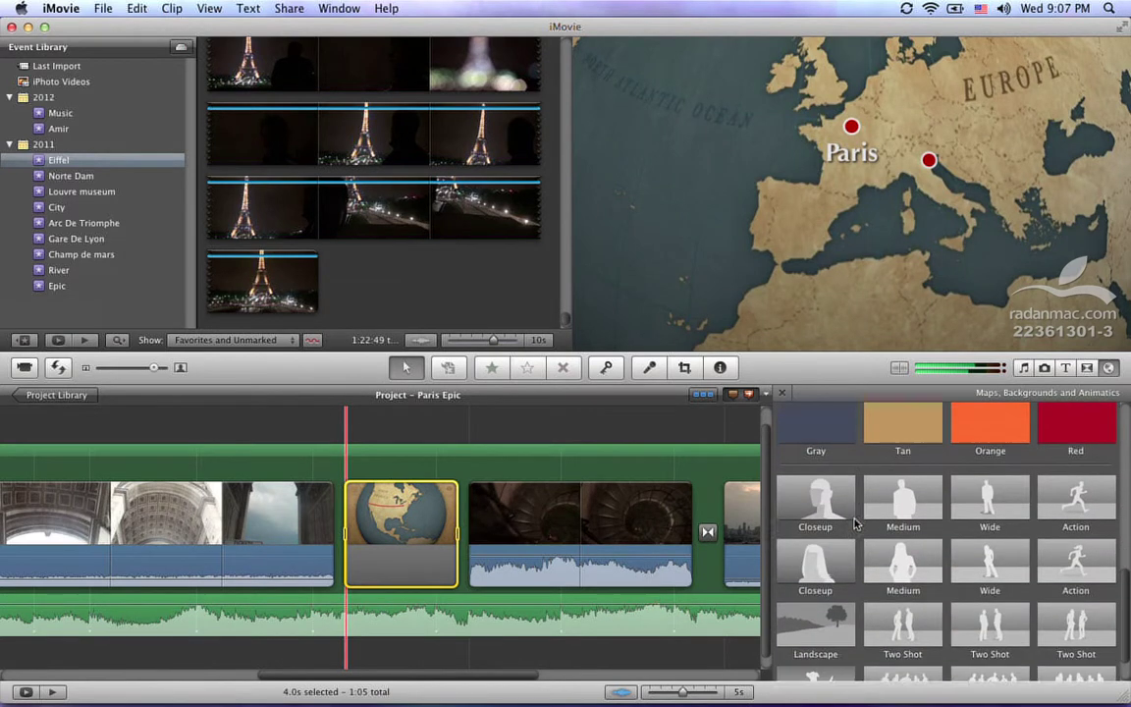
{"action": "scroll", "coordinate": [854, 525], "scroll_direction": "up", "scroll_amount": 10}
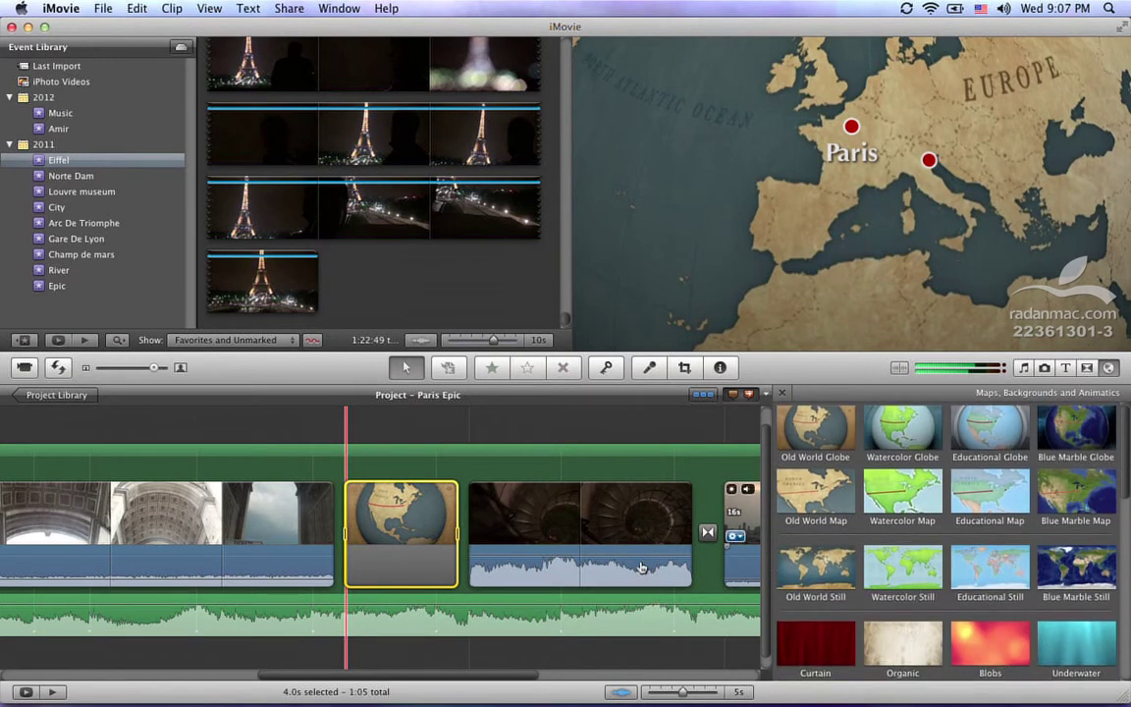
{"action": "mouse_move", "coordinate": [363, 535]}
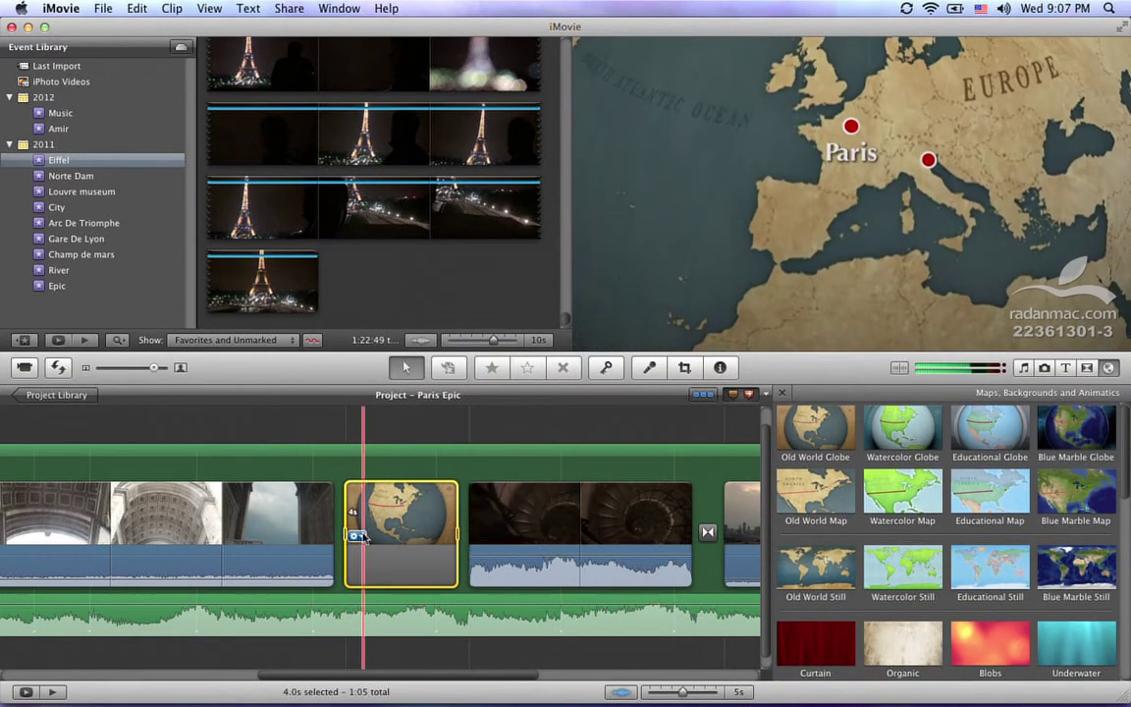